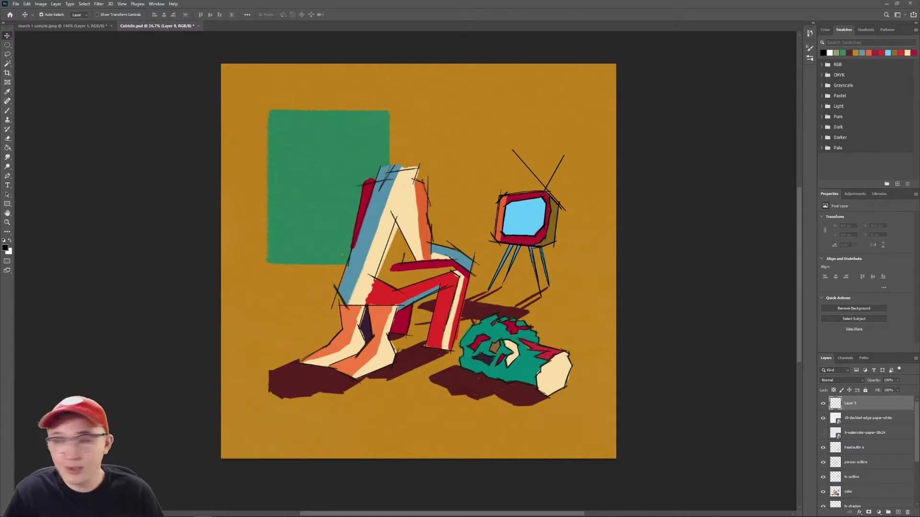
Switch to march 1 sample.jpeg and zoom in to inspect the figure's body, head and TV
left_click(74, 25)
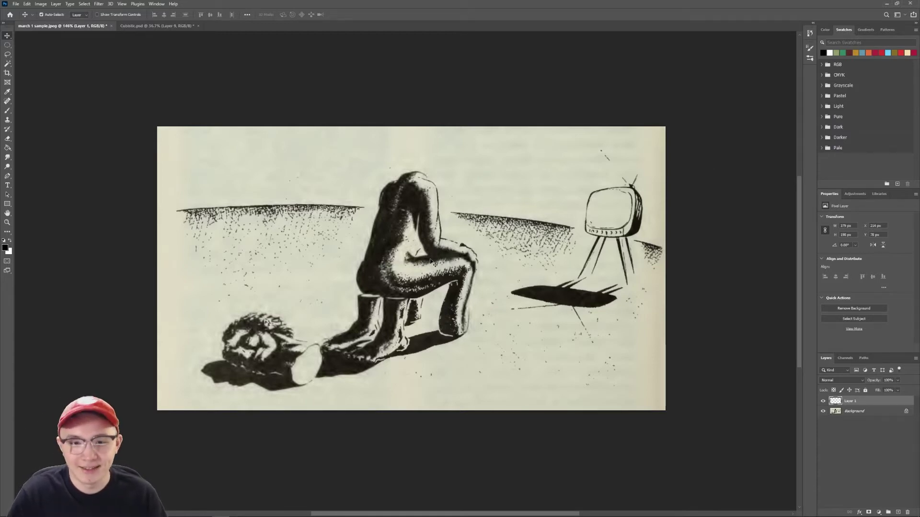
scroll(271, 346, "up", 3)
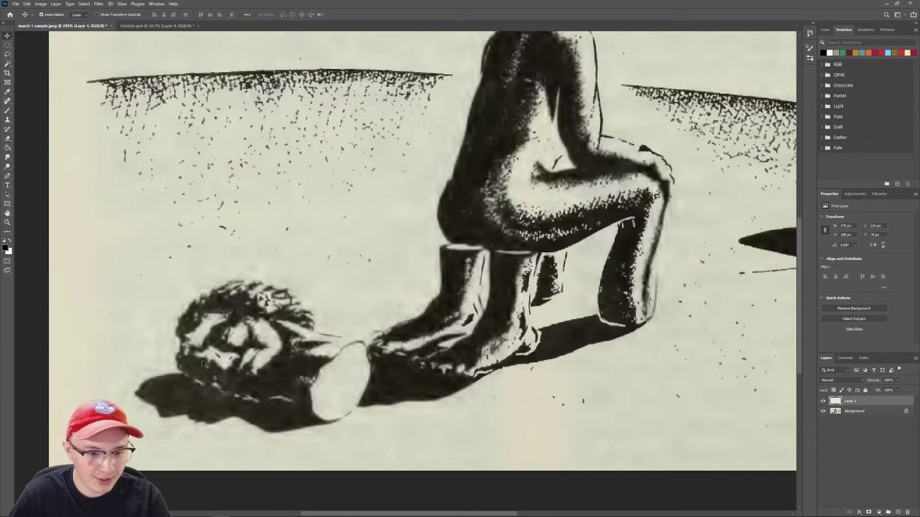
left_click_drag(594, 297, 445, 401)
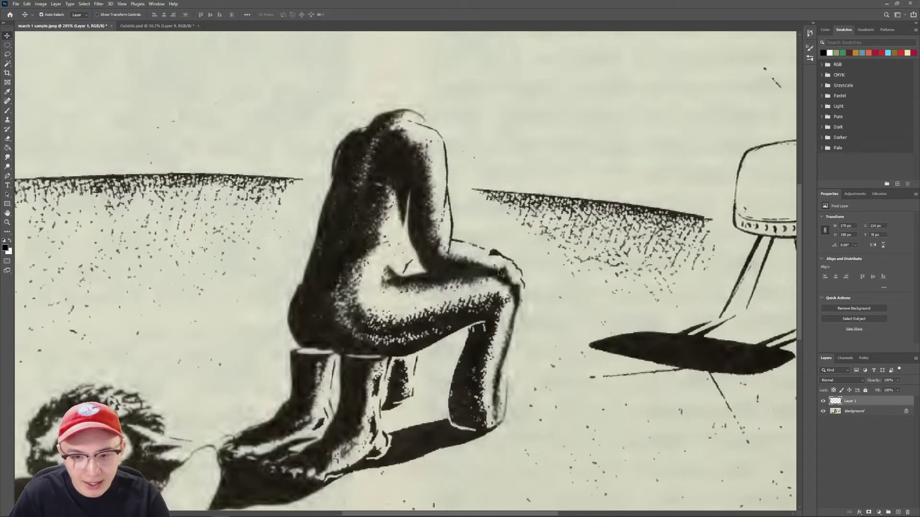
left_click_drag(244, 378, 282, 299)
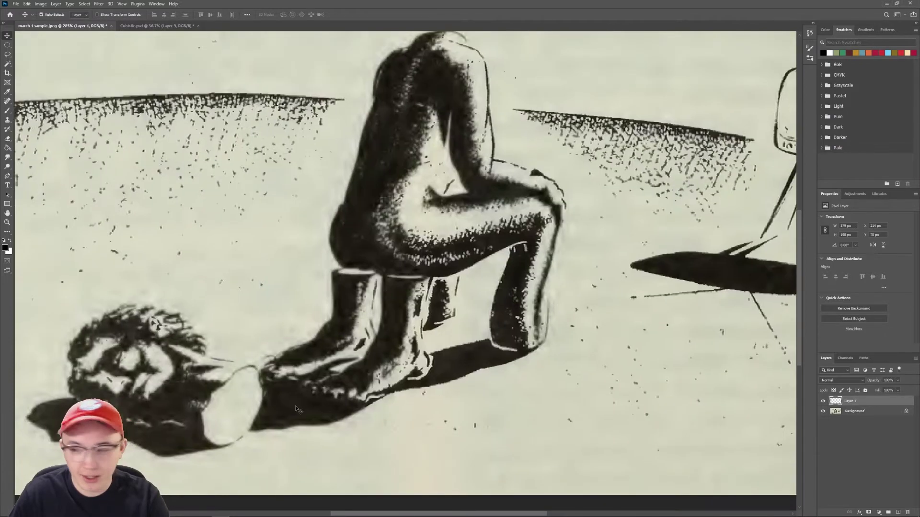
left_click_drag(601, 229, 517, 316)
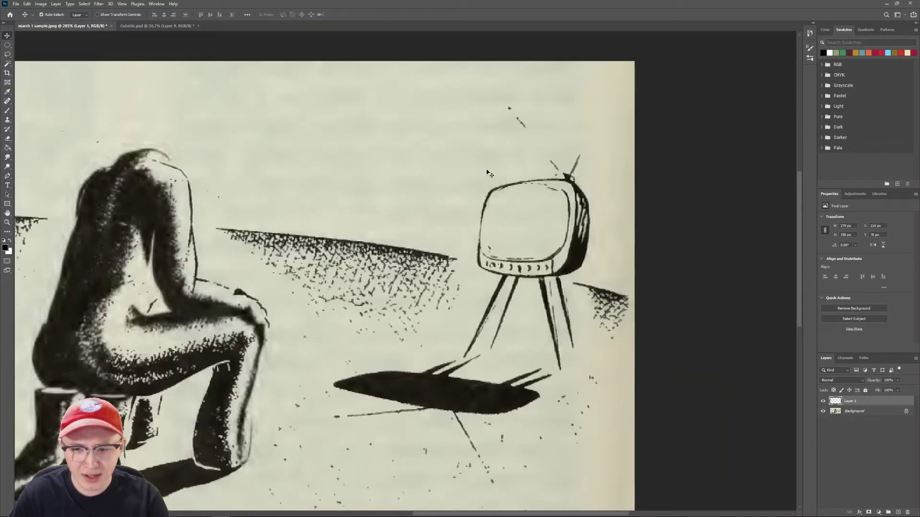
Zoom back out so the whole drawing fits in the window
scroll(401, 353, "down", 3)
mouse_move(292, 392)
left_mouse_down()
mouse_move(580, 273)
mouse_move(508, 314)
left_mouse_up()
scroll(546, 297, "down", 2)
left_click_drag(568, 288, 537, 293)
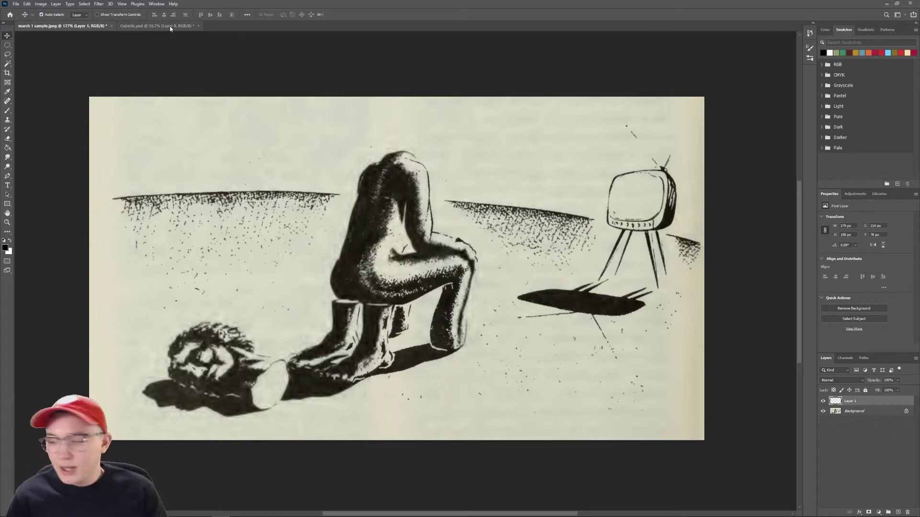
Return to Cubistic.psd and float the Layers panel, enlarged to show every layer
left_click(170, 27)
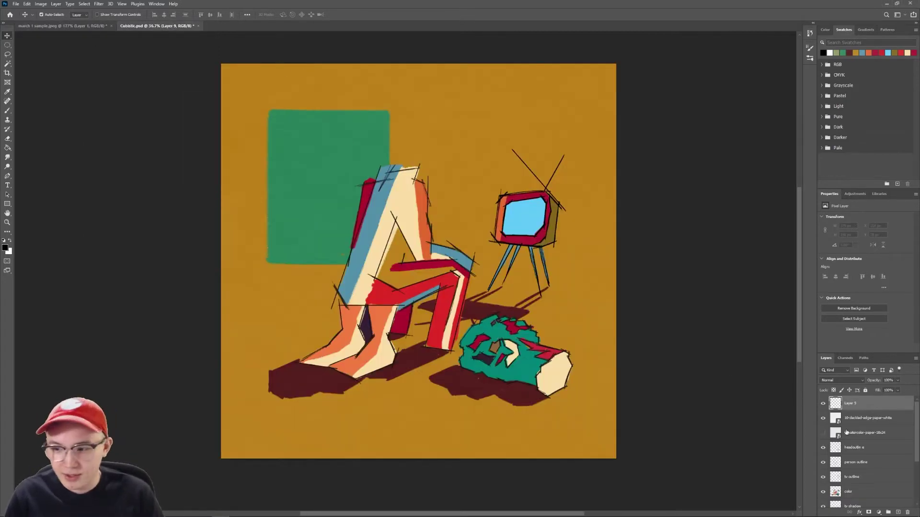
scroll(869, 428, "down", 3)
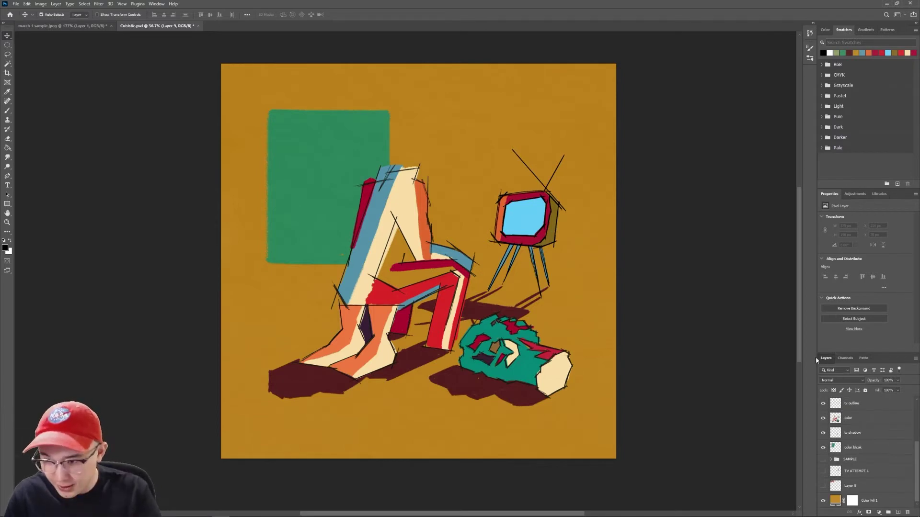
left_click_drag(824, 358, 711, 78)
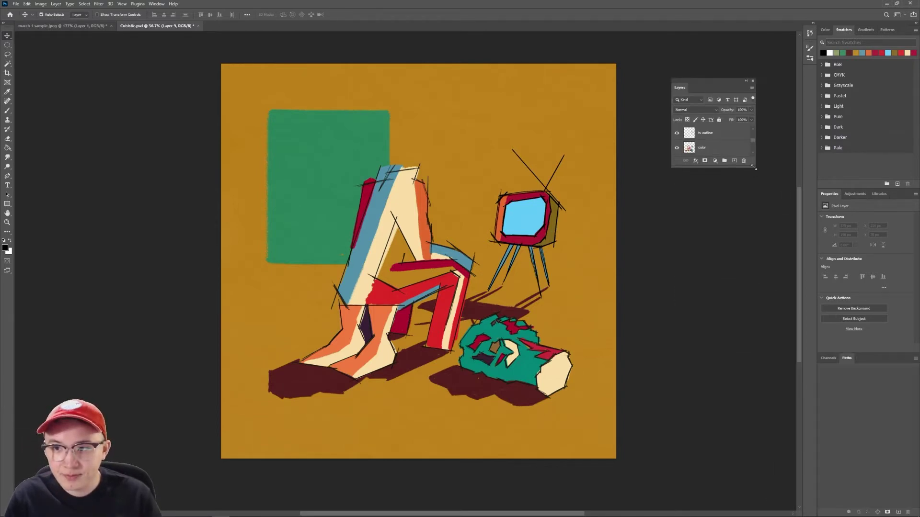
left_click_drag(756, 168, 796, 413)
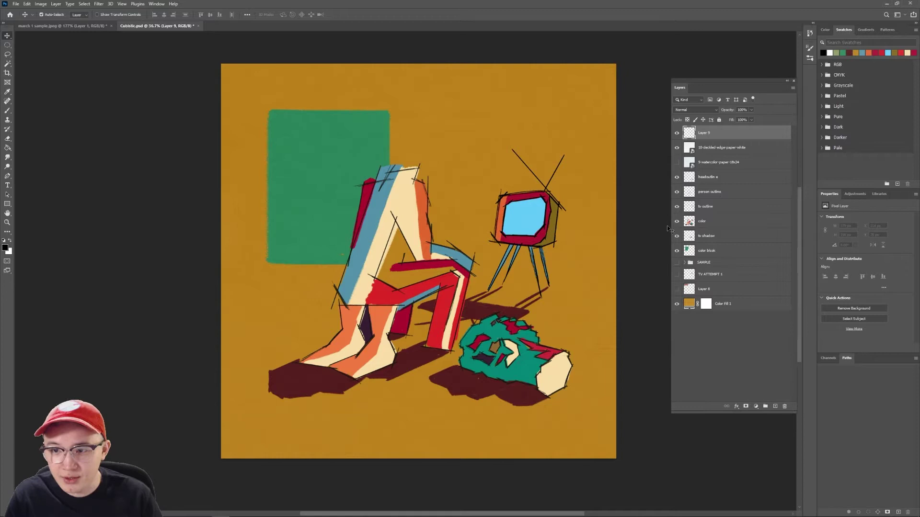
left_click_drag(667, 228, 645, 222)
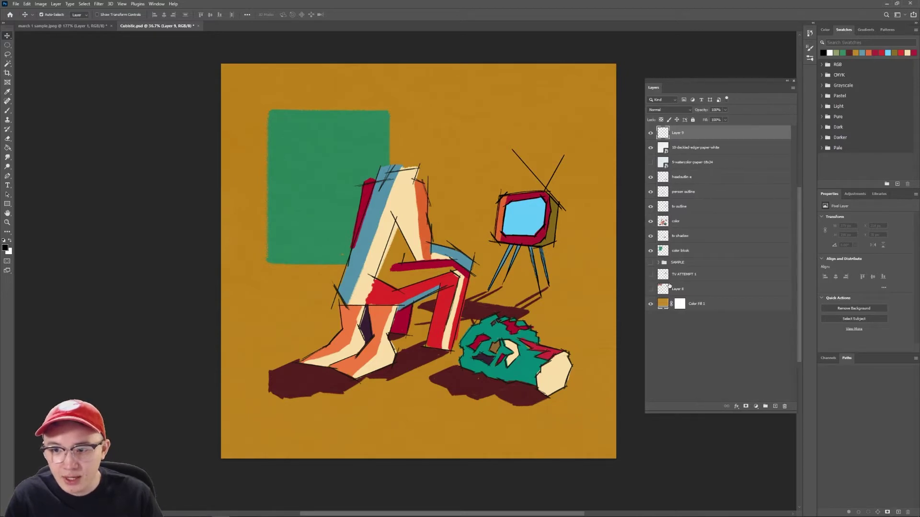
Hide the paper texture, head, person and TV outlines, colour shapes, shadow strokes and green block
left_click(663, 149)
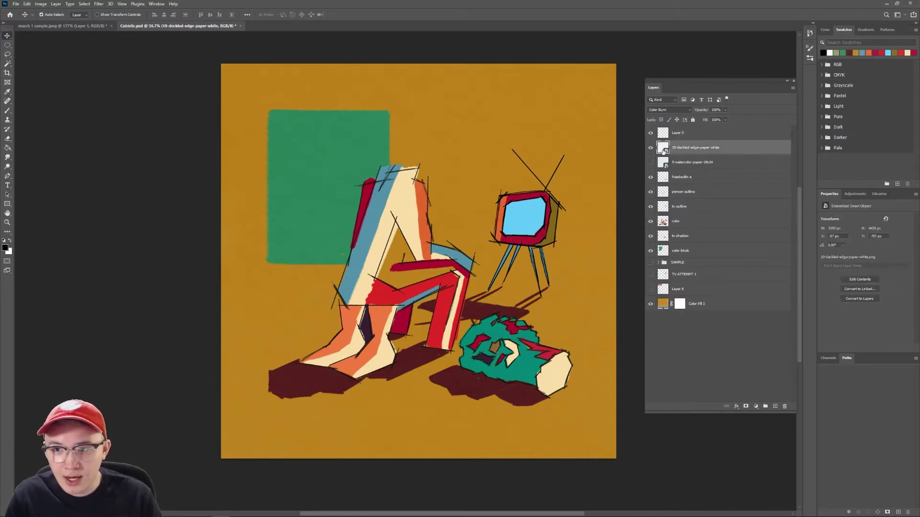
left_click(651, 148)
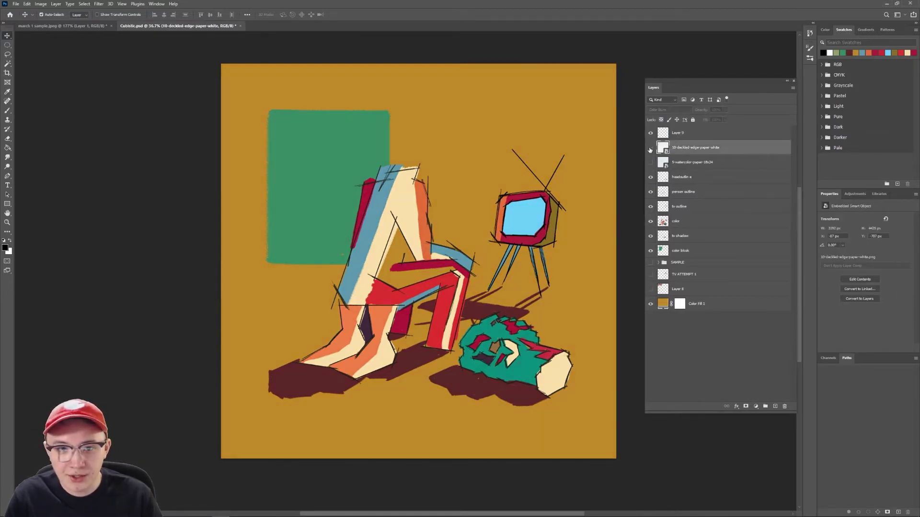
left_click(650, 177)
left_click(650, 192)
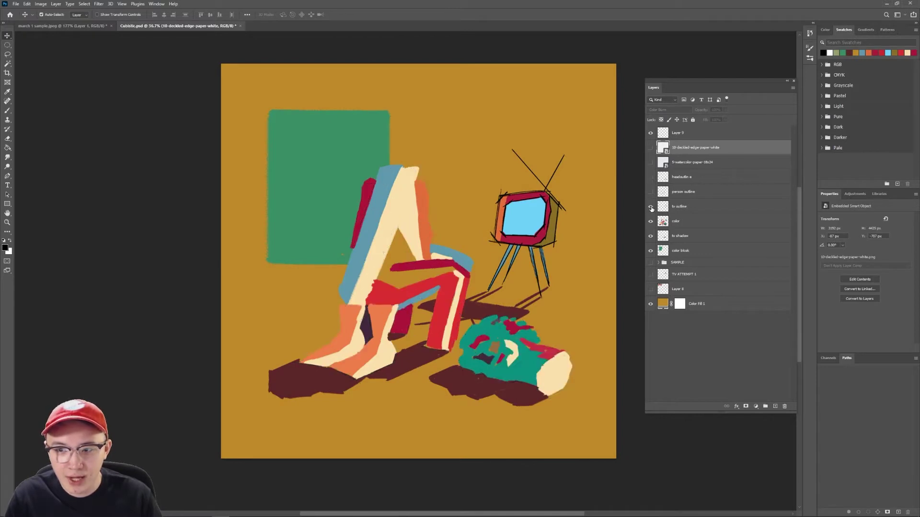
left_click(651, 208)
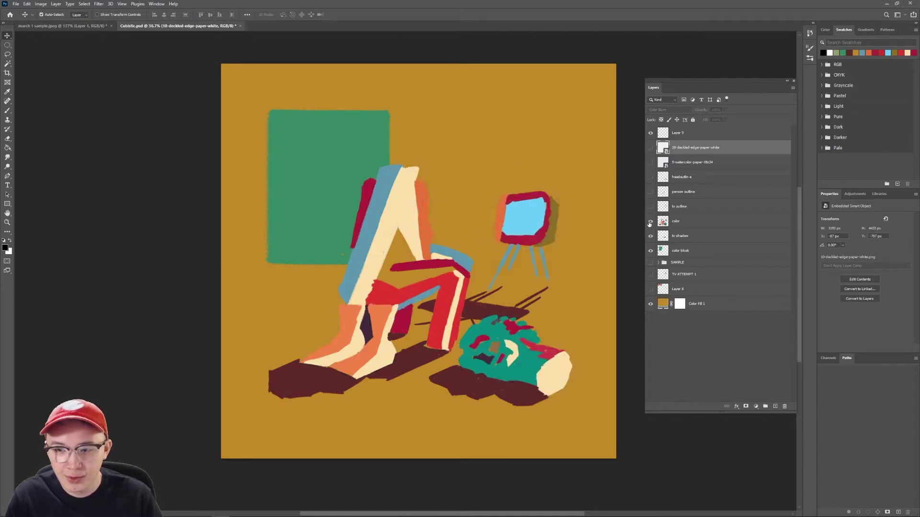
left_click(650, 222)
left_click(651, 237)
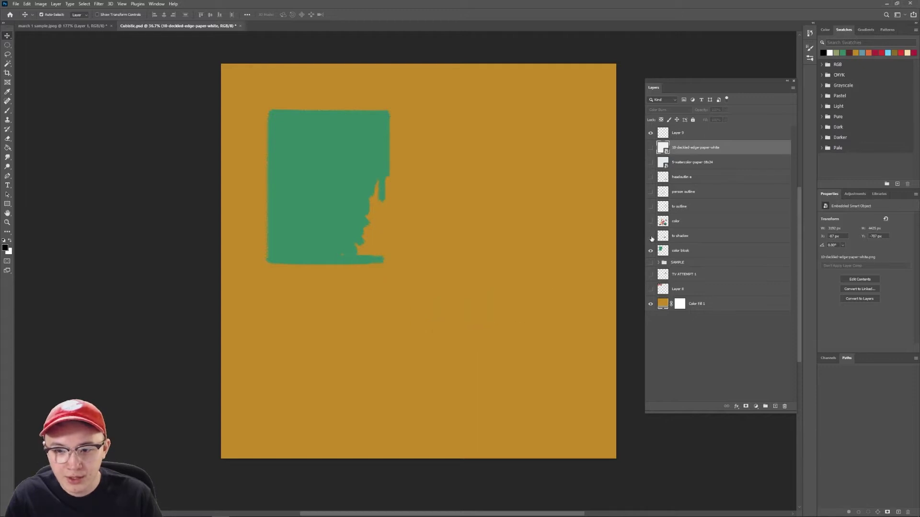
left_click(651, 252)
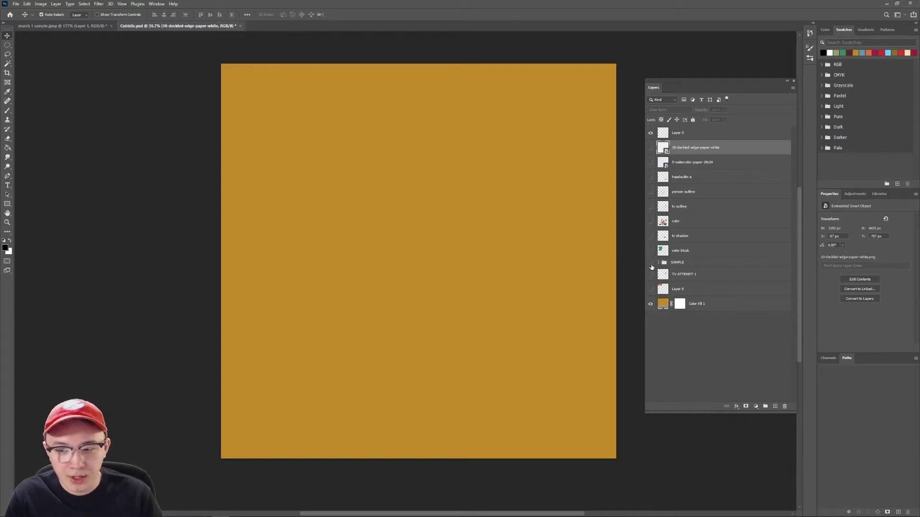
Show and expand the SAMPLE group, hide the orange background fill, then deselect layers
left_click(651, 264)
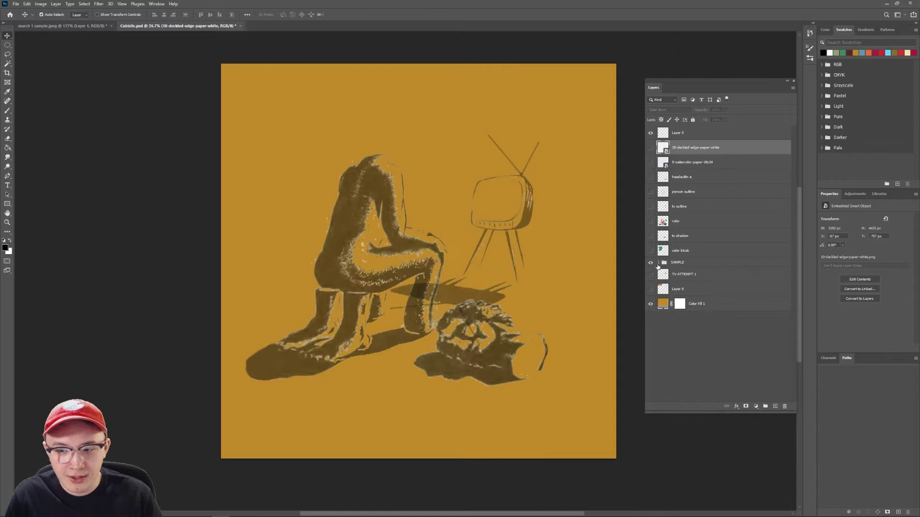
left_click(657, 264)
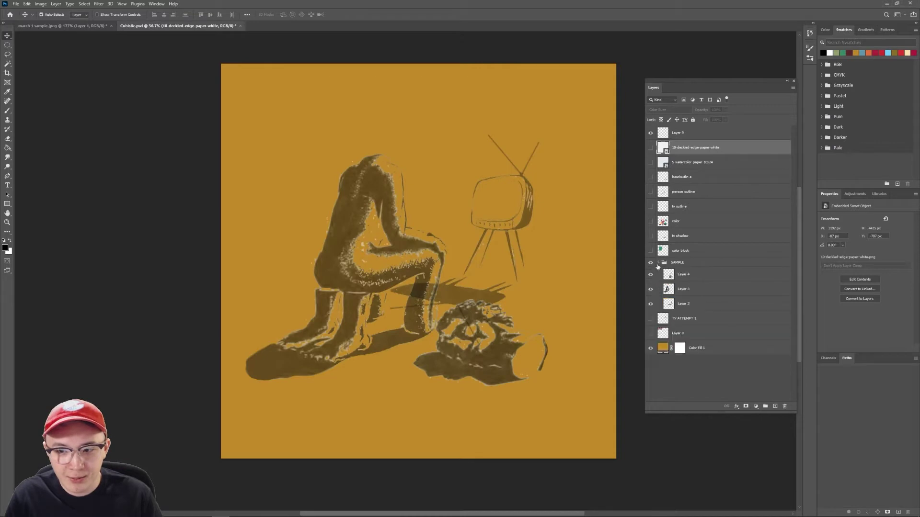
left_click(650, 350)
left_click(650, 349)
left_click(684, 264)
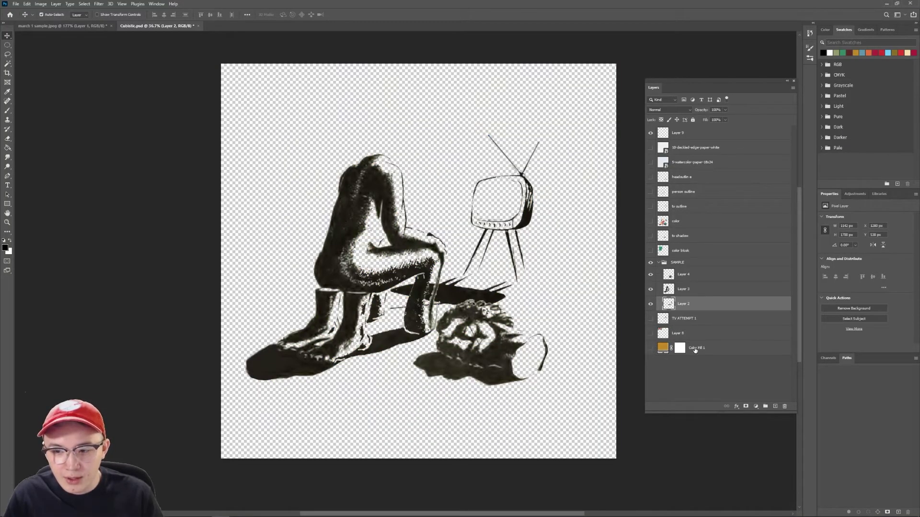
left_click(754, 378)
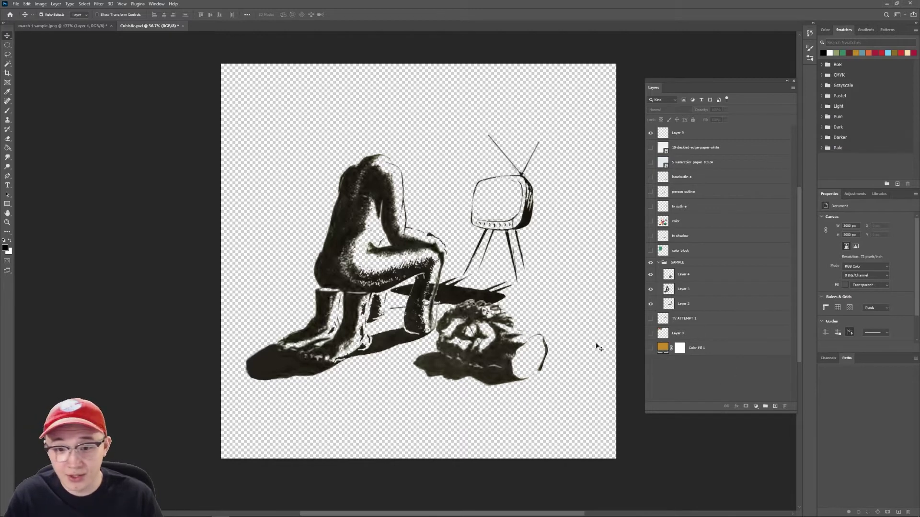
In march 1 sample.jpeg, unlock Background and delete the pale paper with the Magic Wand
left_click(87, 25)
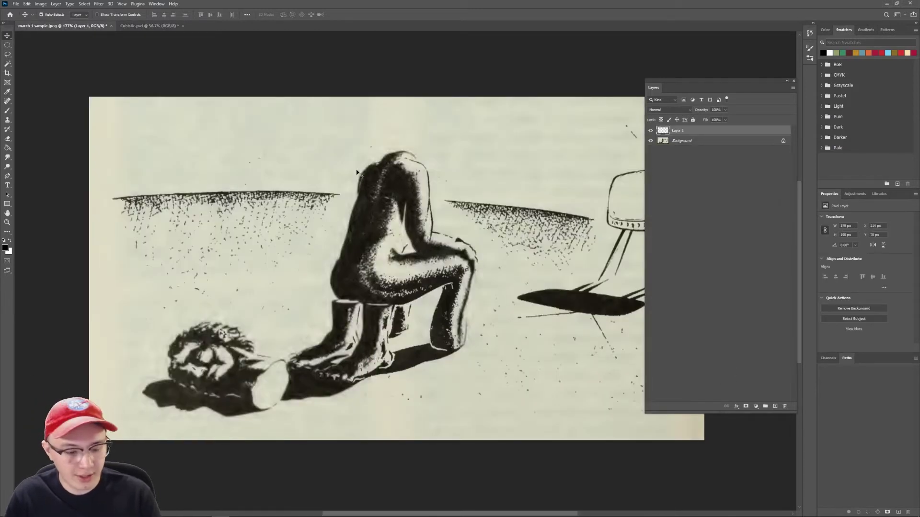
left_click(522, 126)
key("w")
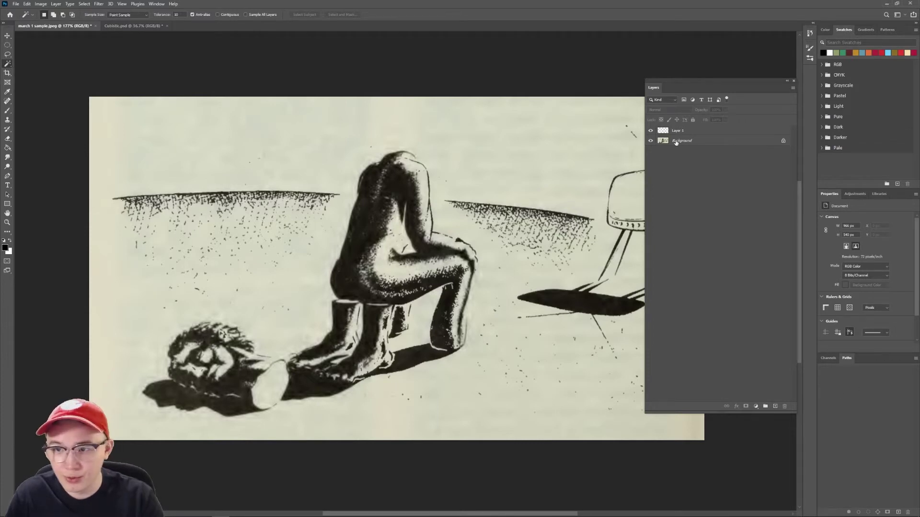
left_click(783, 140)
left_click(506, 197)
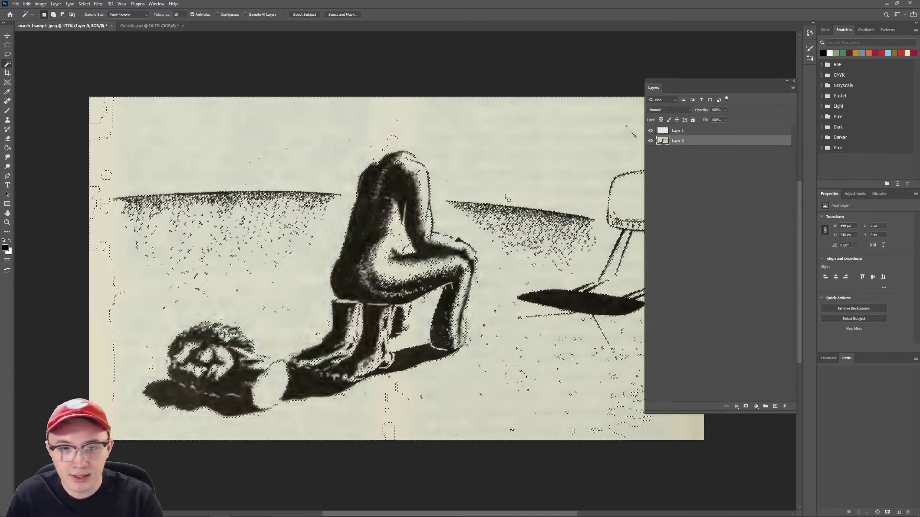
key("Delete")
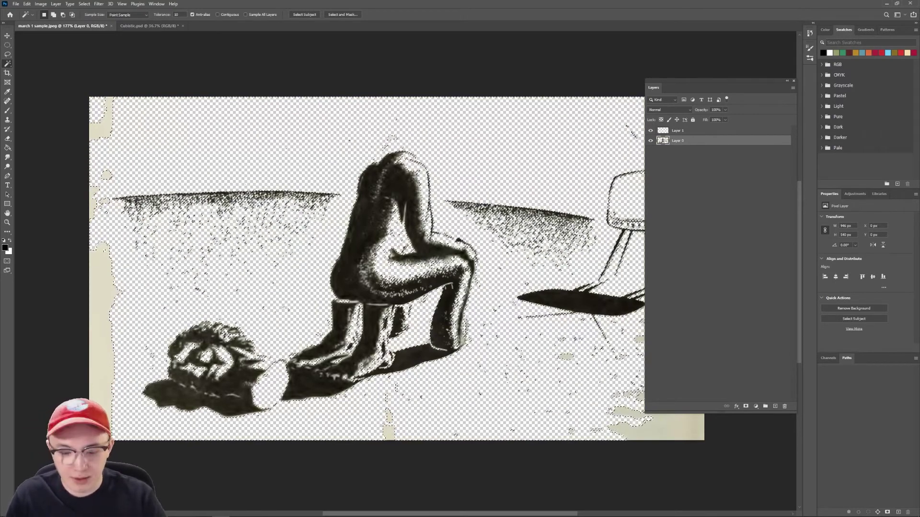
Lasso the seated figure onto its own layer, move it into place, and select all layers
key("m")
key("ctrl+d")
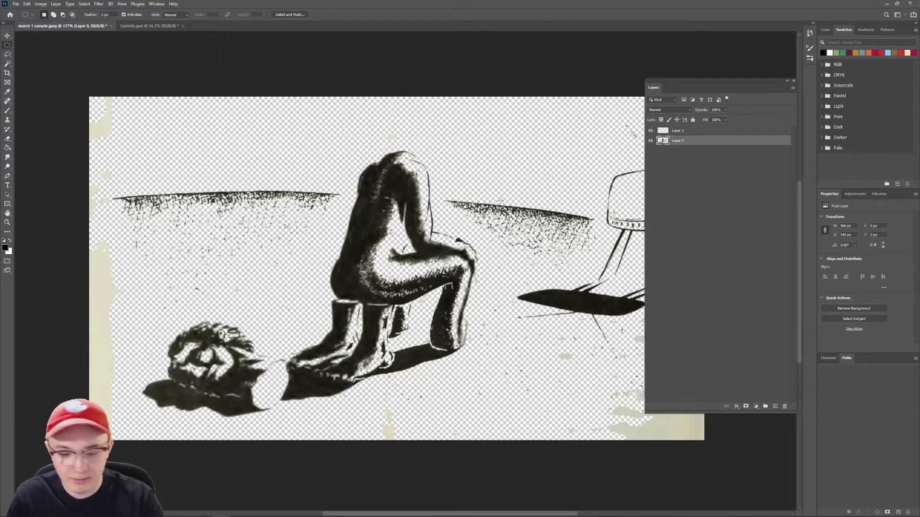
key("l")
mouse_move(439, 146)
left_mouse_down()
mouse_move(443, 226)
mouse_move(488, 259)
mouse_move(483, 319)
mouse_move(466, 354)
mouse_move(327, 408)
mouse_move(277, 405)
mouse_move(275, 372)
mouse_move(317, 298)
mouse_move(349, 184)
mouse_move(392, 144)
left_mouse_up()
key("ctrl+x")
key("ctrl+v")
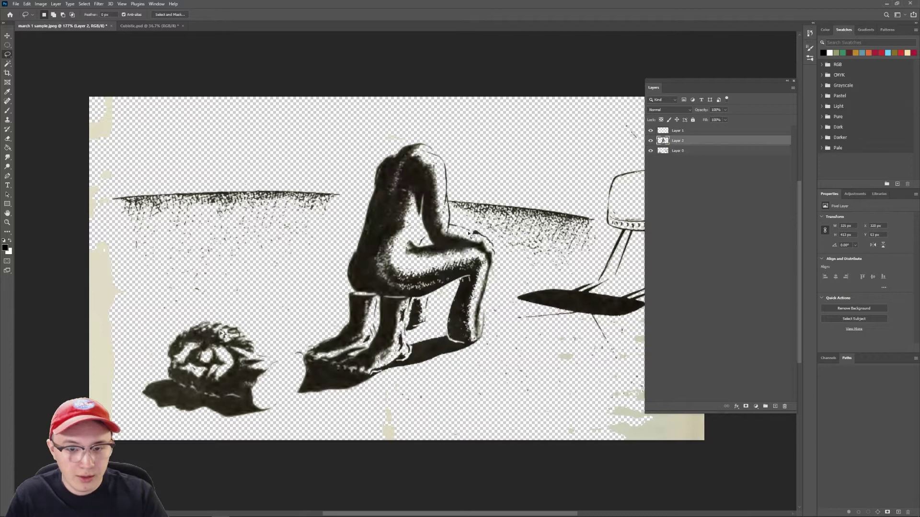
key("v")
mouse_move(412, 250)
left_mouse_down()
mouse_move(364, 261)
mouse_move(357, 246)
mouse_move(370, 254)
left_mouse_up()
key("ctrl+alt+a")
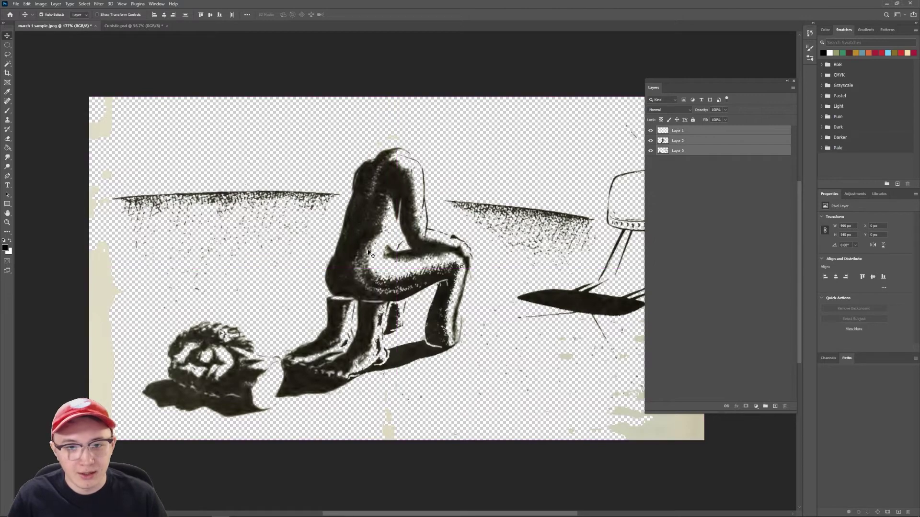
scroll(192, 337, "up", 6)
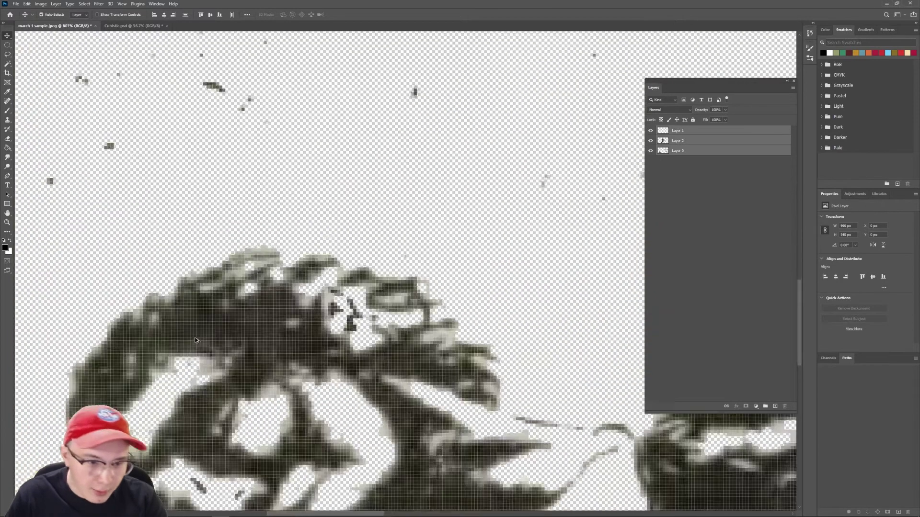
key("e")
left_click(675, 142)
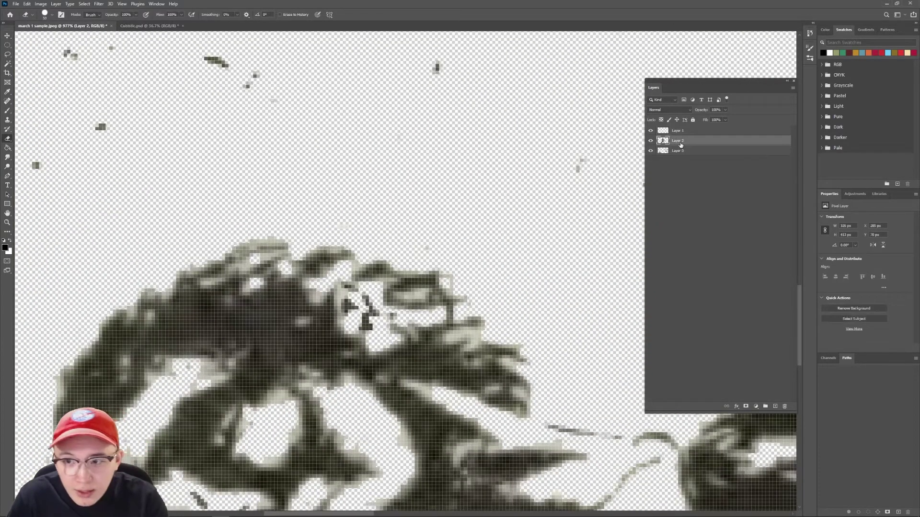
left_click_drag(187, 173, 123, 185)
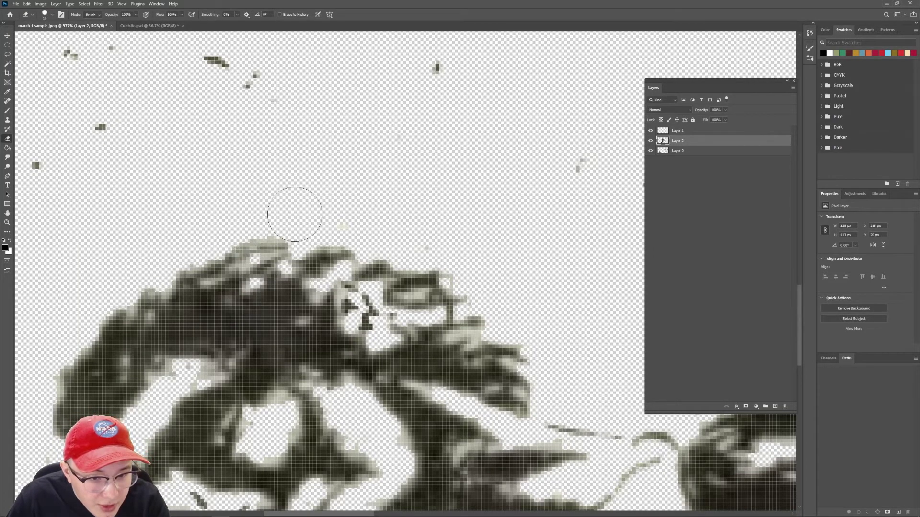
left_click(686, 152)
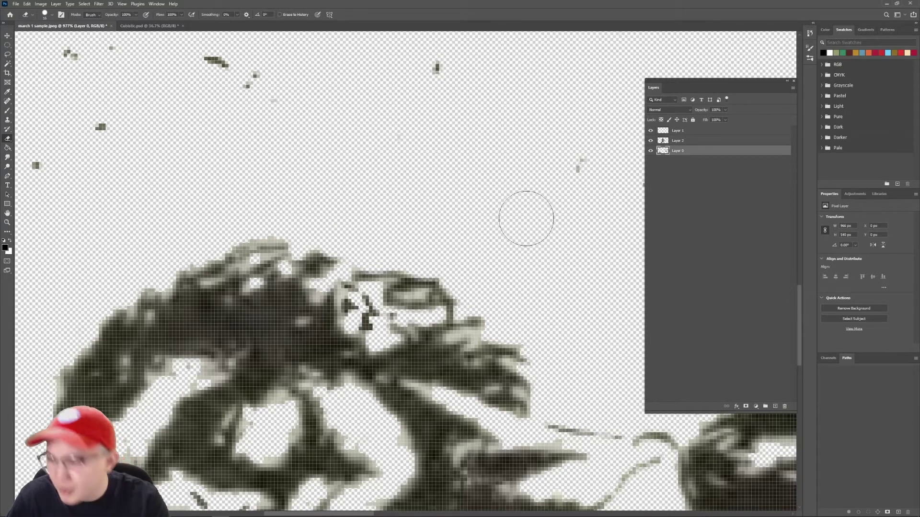
scroll(467, 250, "down", 5)
scroll(467, 251, "down", 3)
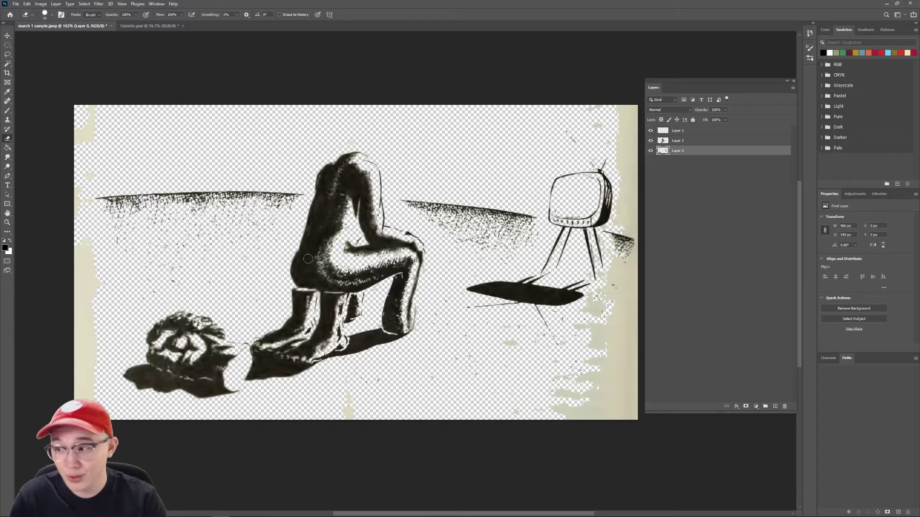
left_click_drag(386, 252, 460, 244)
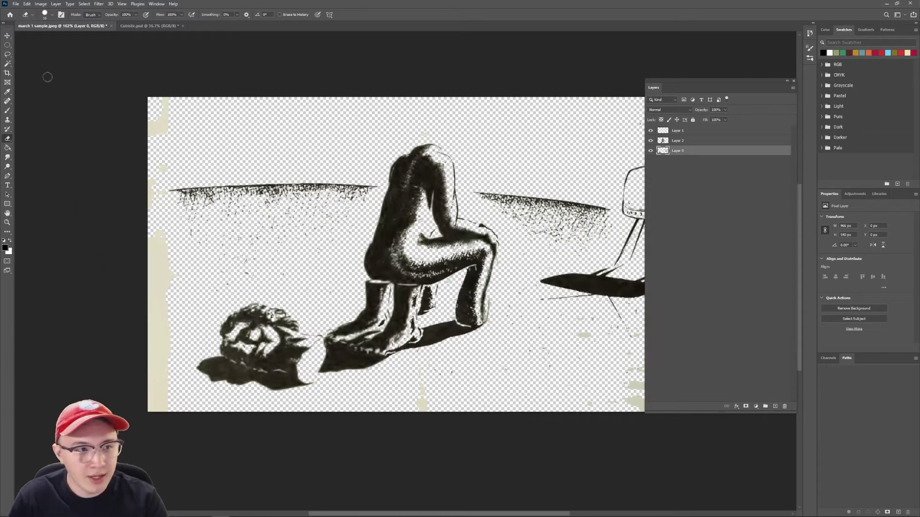
scroll(550, 201, "right", 3)
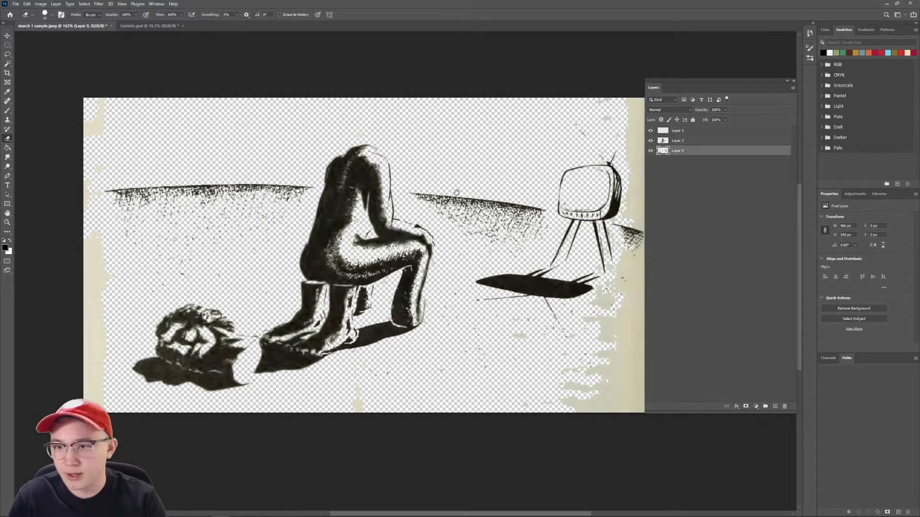
left_click(698, 143)
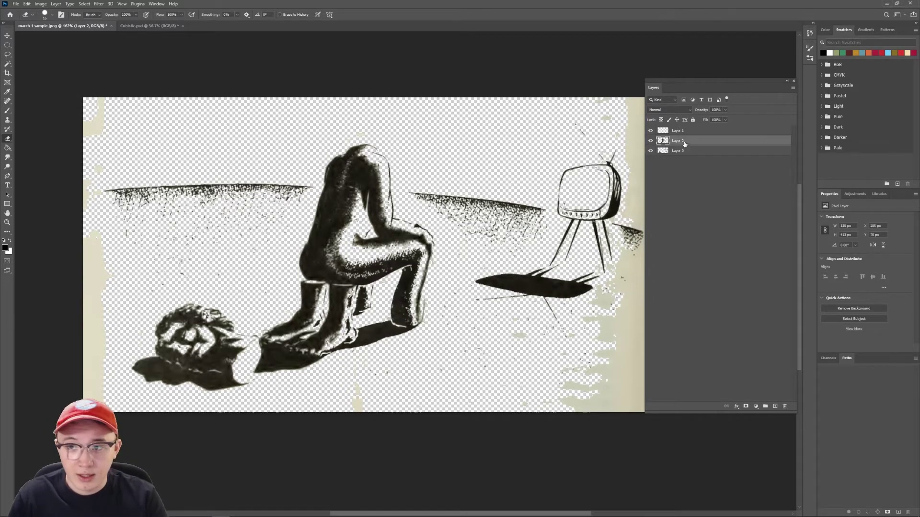
In Cubistic.psd, move the figure artwork slightly higher on the canvas
left_click(149, 25)
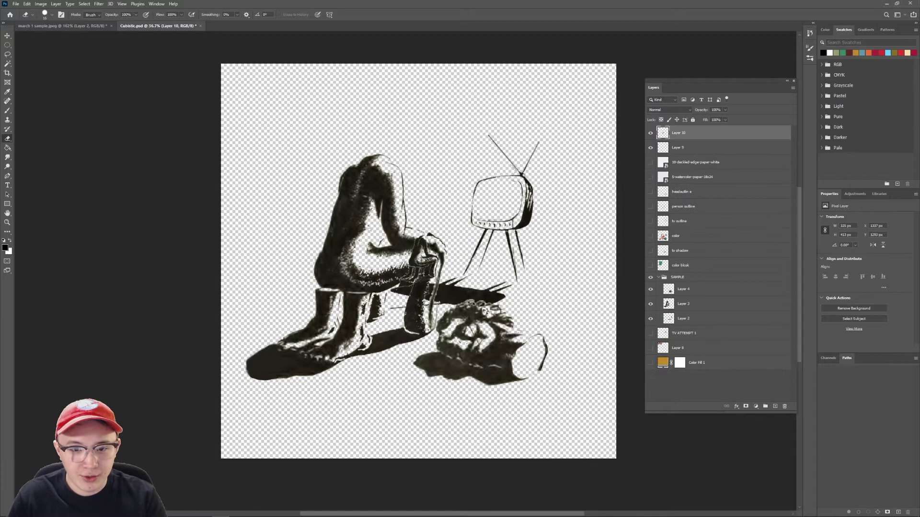
key("v")
mouse_move(421, 257)
left_mouse_down()
mouse_move(423, 131)
mouse_move(441, 139)
left_mouse_up()
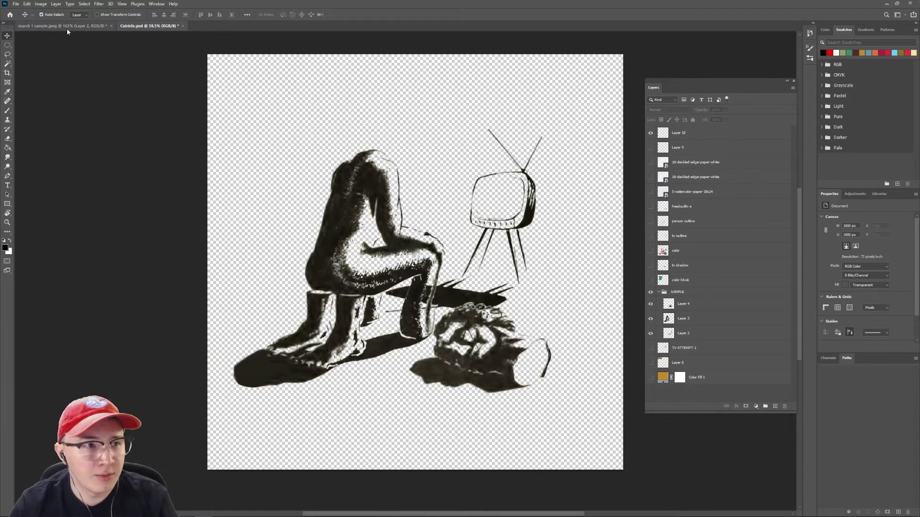
Paint a straight brush line from head to TV in the sample, undo it, return to Cubistic.psd
left_click(67, 28)
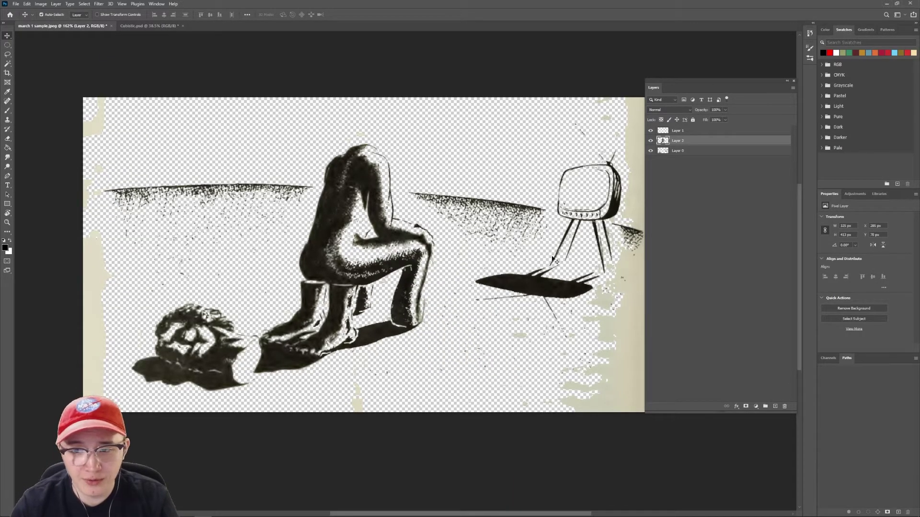
key("b")
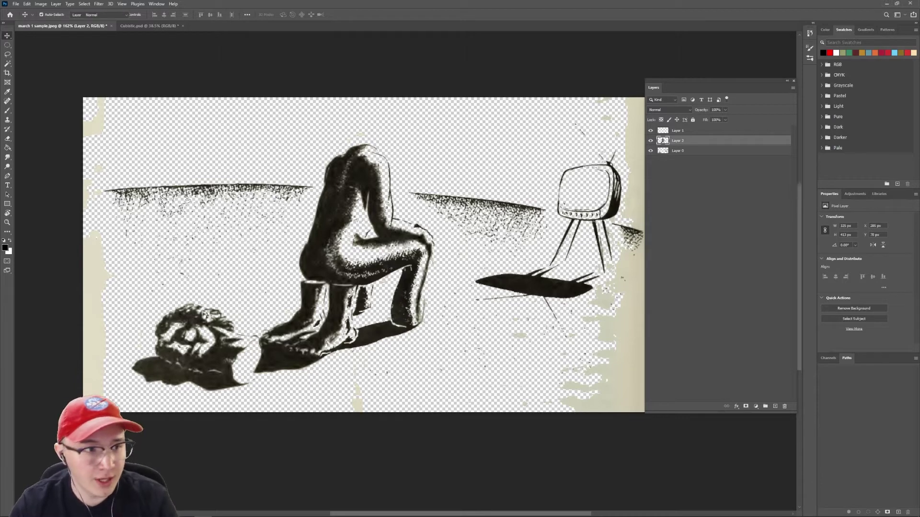
left_click(186, 330)
left_click(550, 214, "shift")
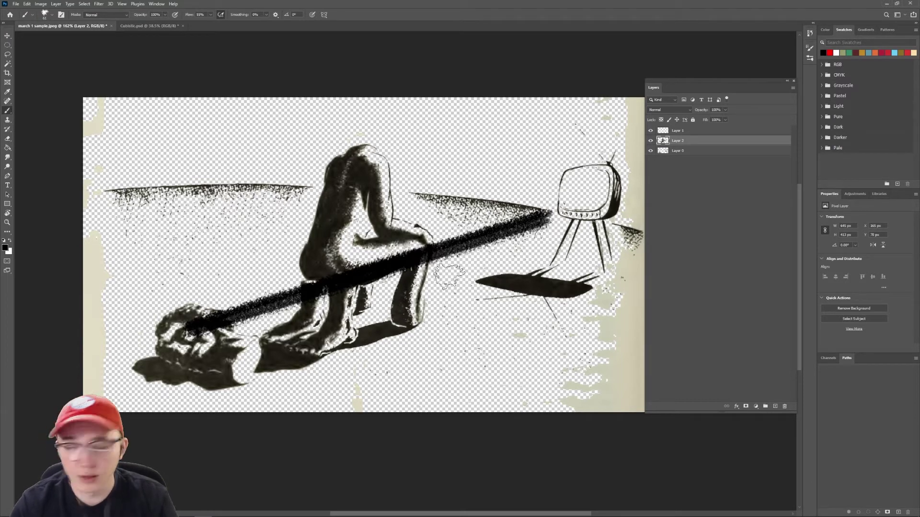
key("ctrl+z")
left_click(152, 25)
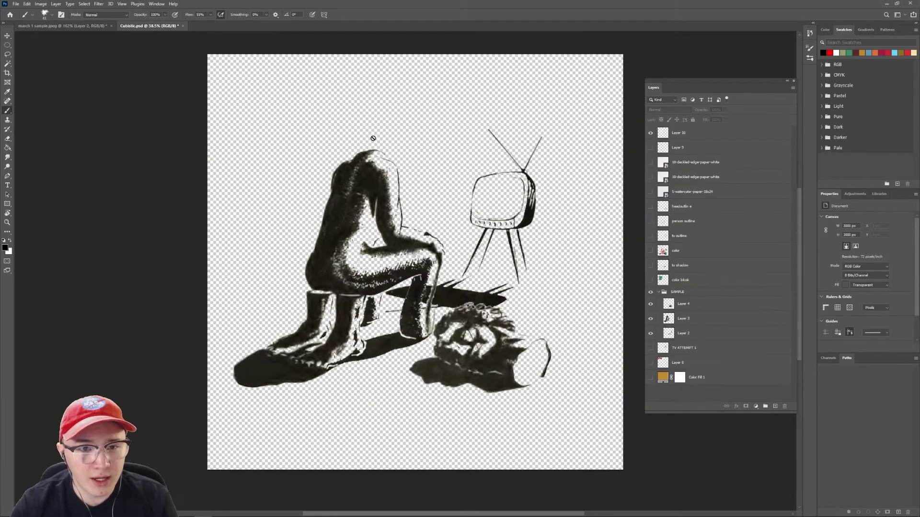
Bring the sample's figure and TV into Cubistic.psd as Layer 10 and scale it up
left_click(699, 138)
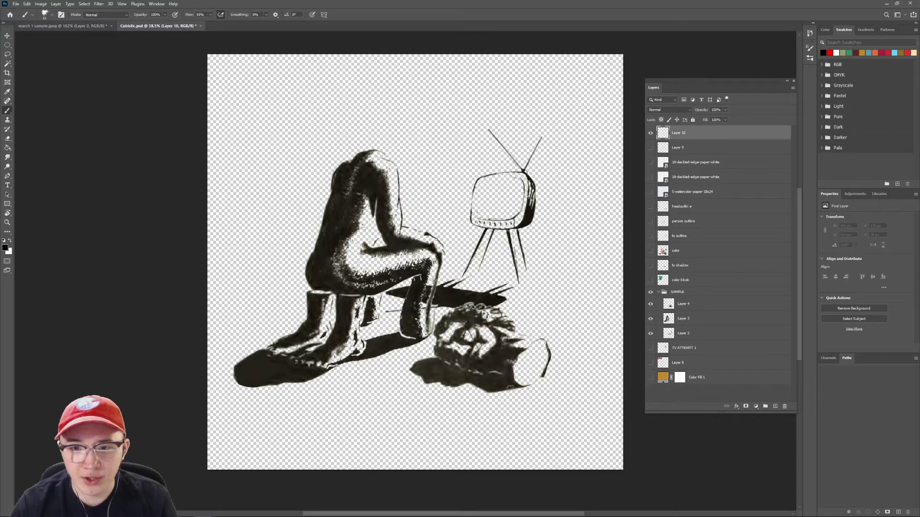
left_click(54, 26)
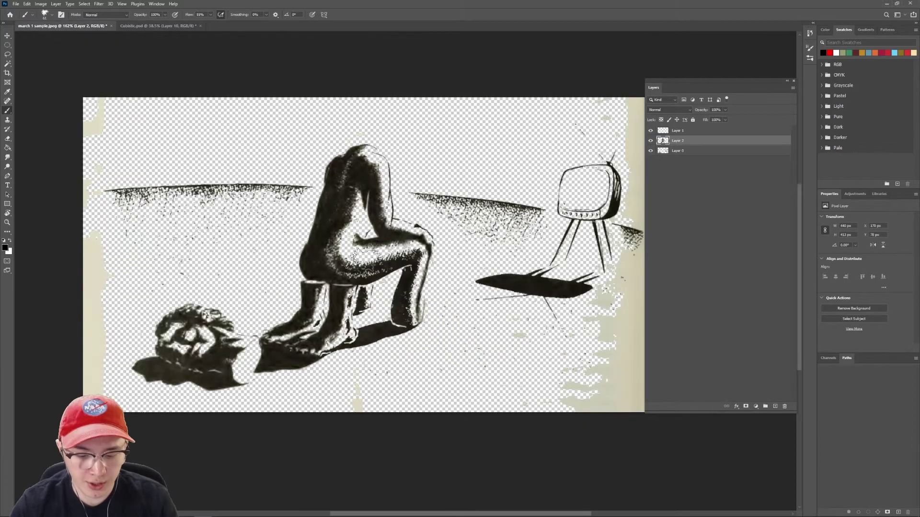
key("l")
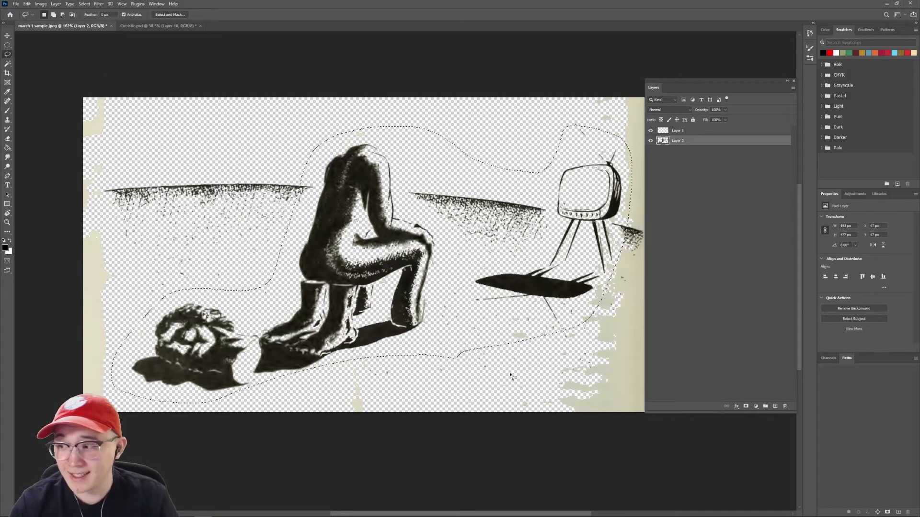
left_click(158, 25)
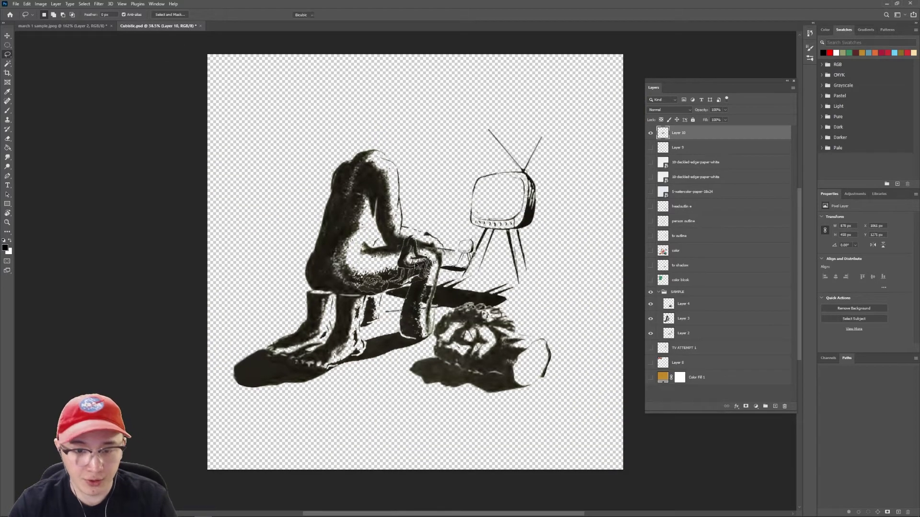
key("ctrl+t")
left_click_drag(415, 293, 415, 384)
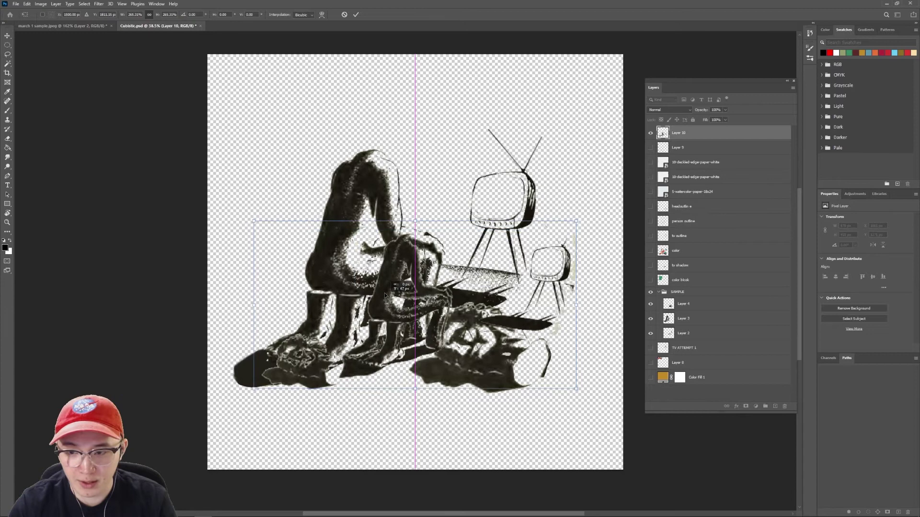
key("Return")
Hide the SAMPLE group, shift the artwork up-left, and enlarge it to about 120%
left_click(650, 291)
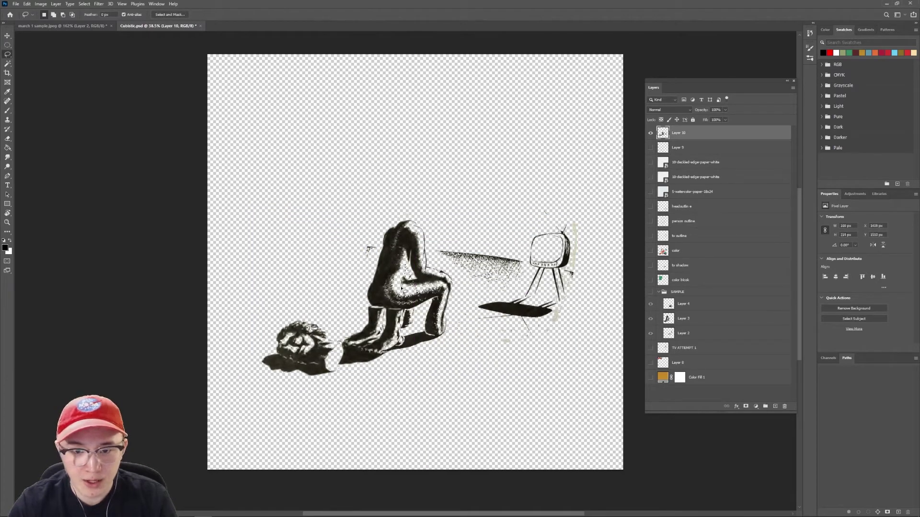
key("v")
left_click_drag(393, 261, 383, 230)
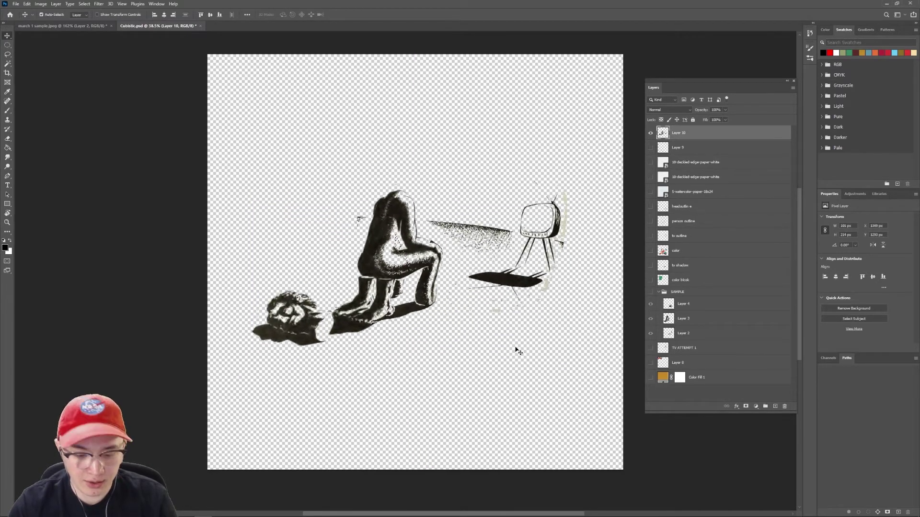
key("m")
key("ctrl+t")
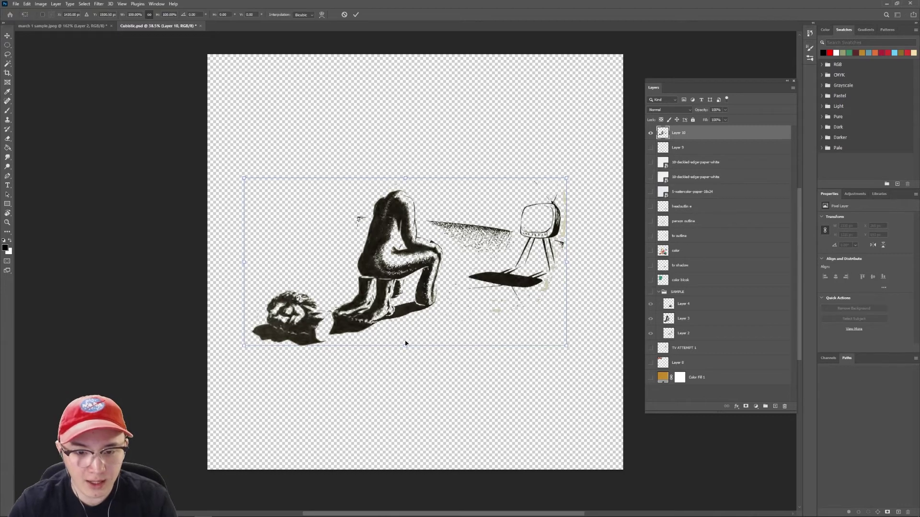
left_click_drag(405, 343, 412, 363)
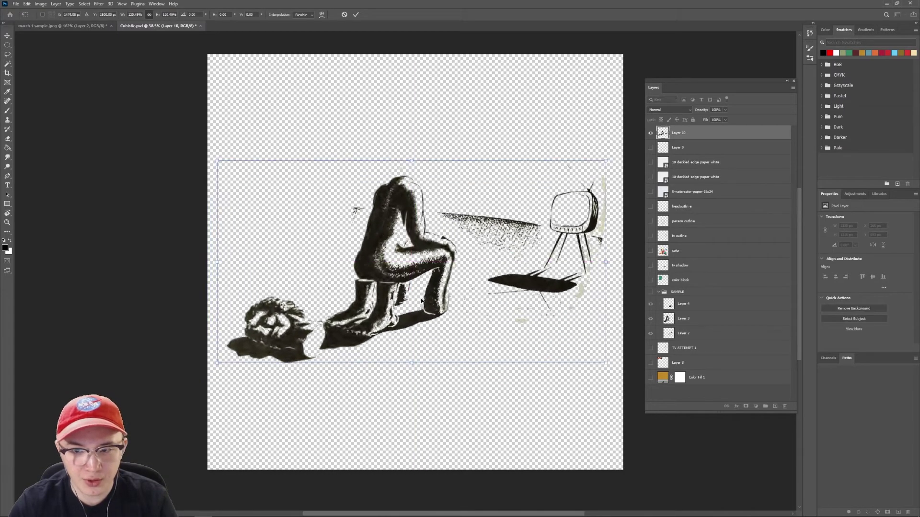
key("Return")
Show the SAMPLE group's layers along with the orange Color Fill 1 background
scroll(477, 403, "down", 10)
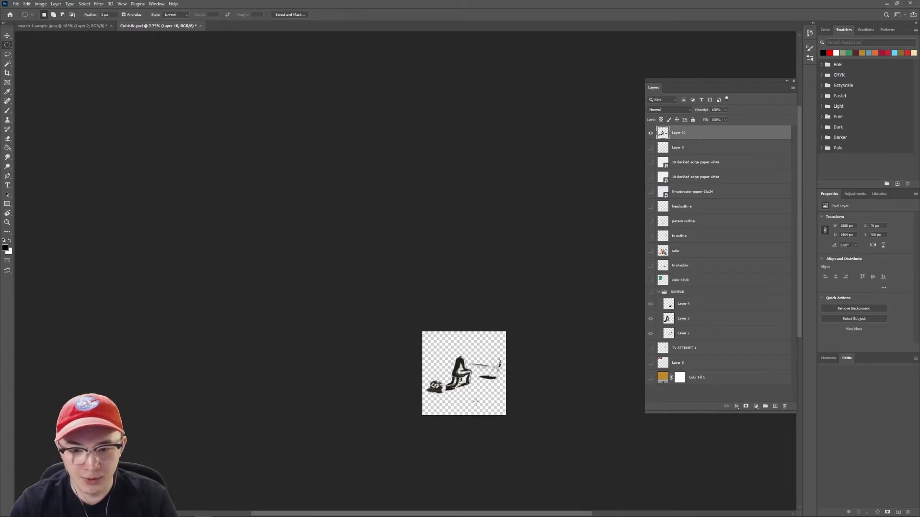
scroll(484, 349, "down", 3)
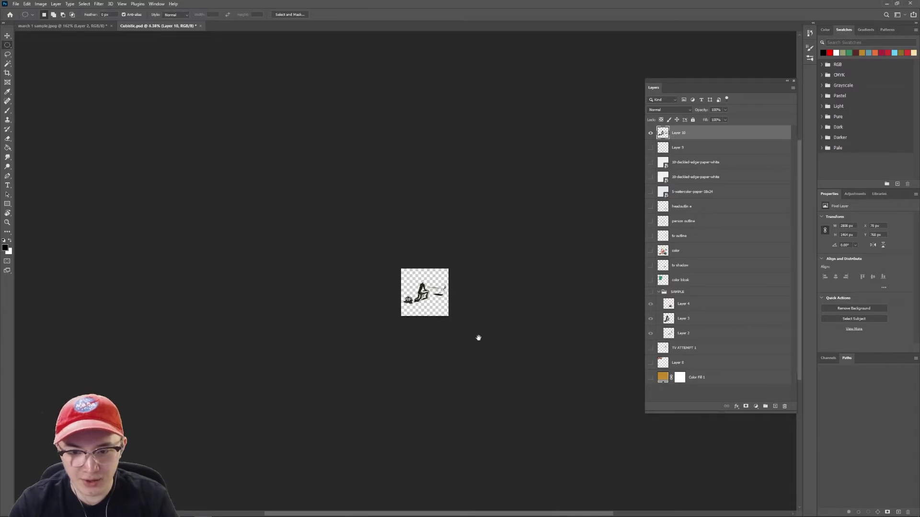
left_click(650, 378)
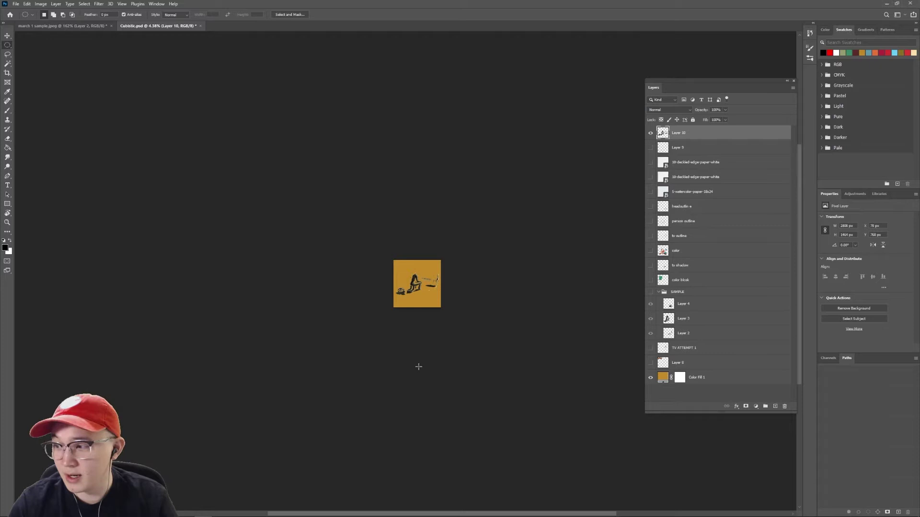
left_click(651, 378)
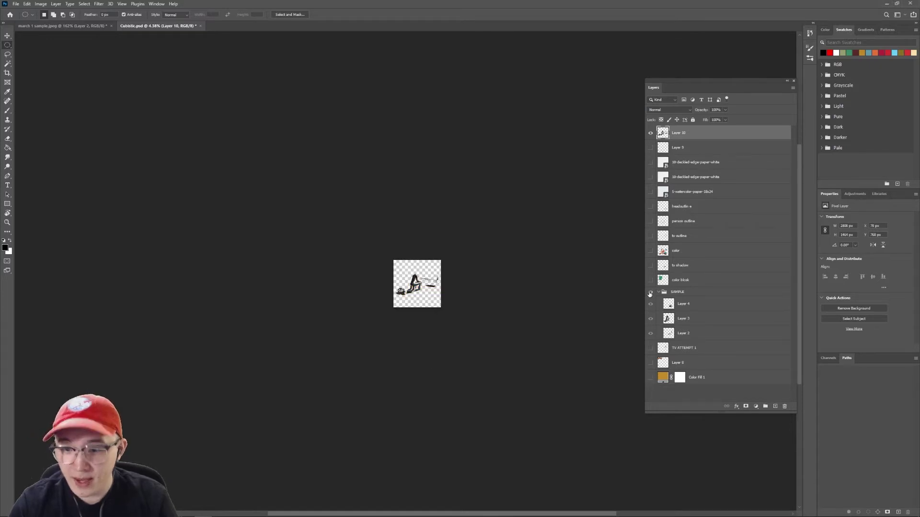
left_click(650, 292)
left_click(651, 378)
Hide the Layer 10 artwork and the ochre Color Fill 1 background
left_click(651, 133)
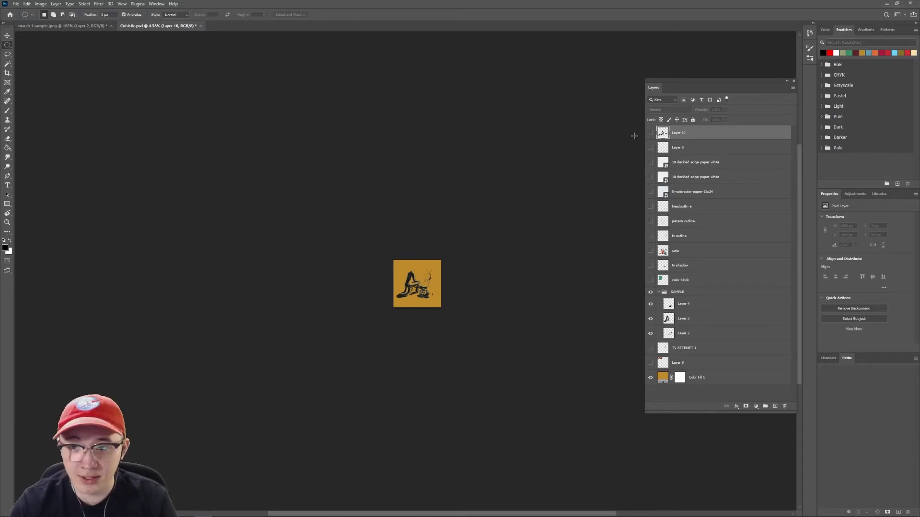
scroll(428, 302, "up", 5)
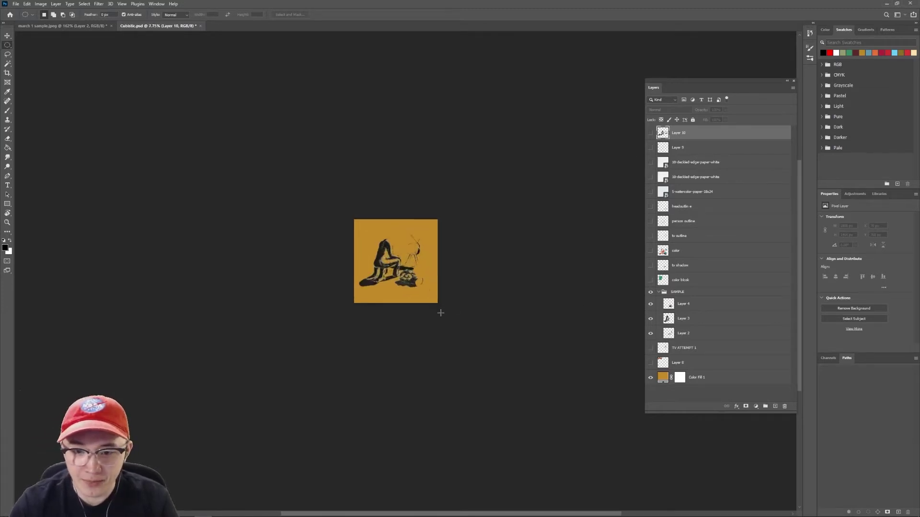
left_click(650, 133)
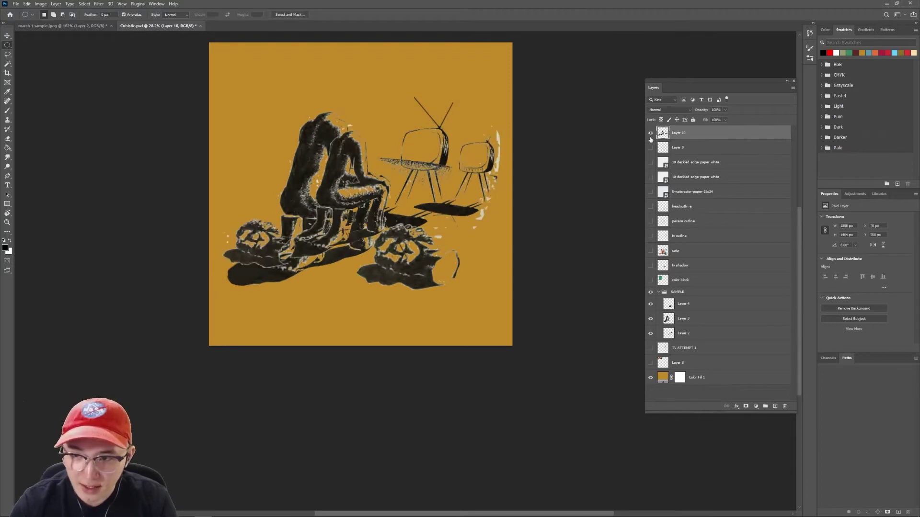
left_click(651, 377)
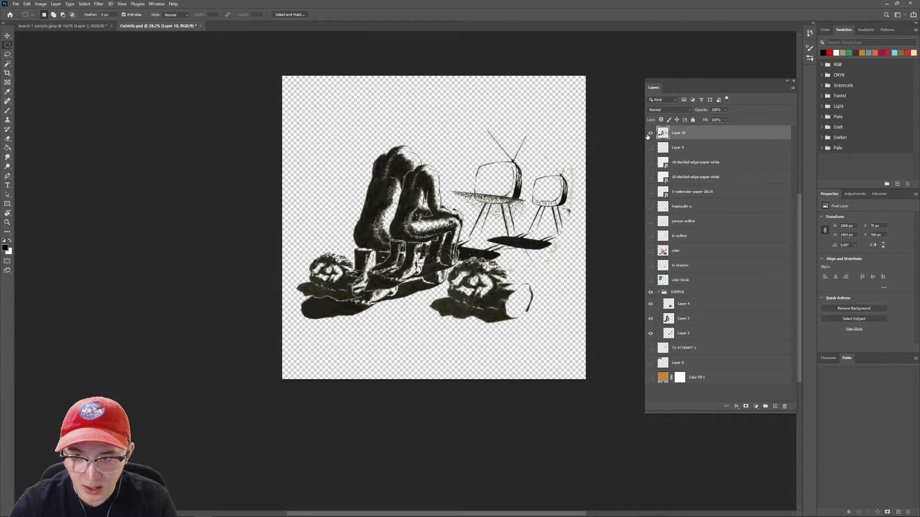
left_click(650, 134)
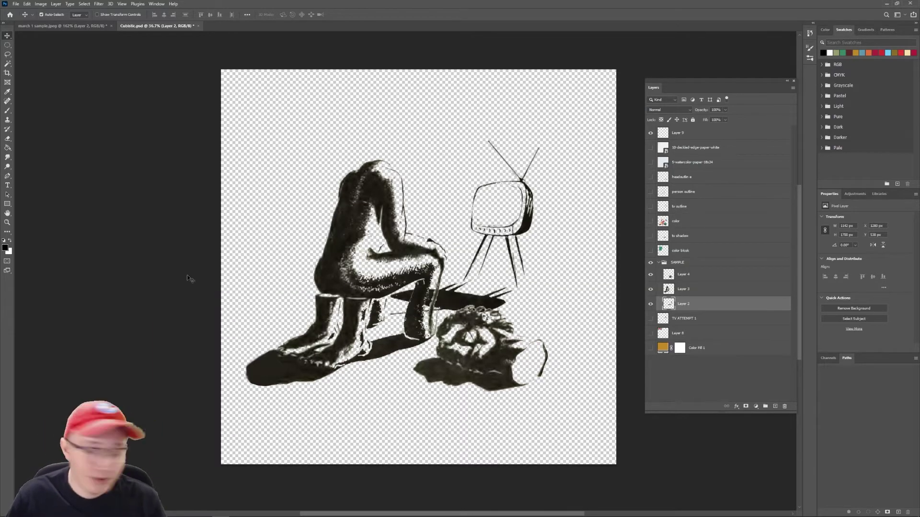
key("alt+Tab")
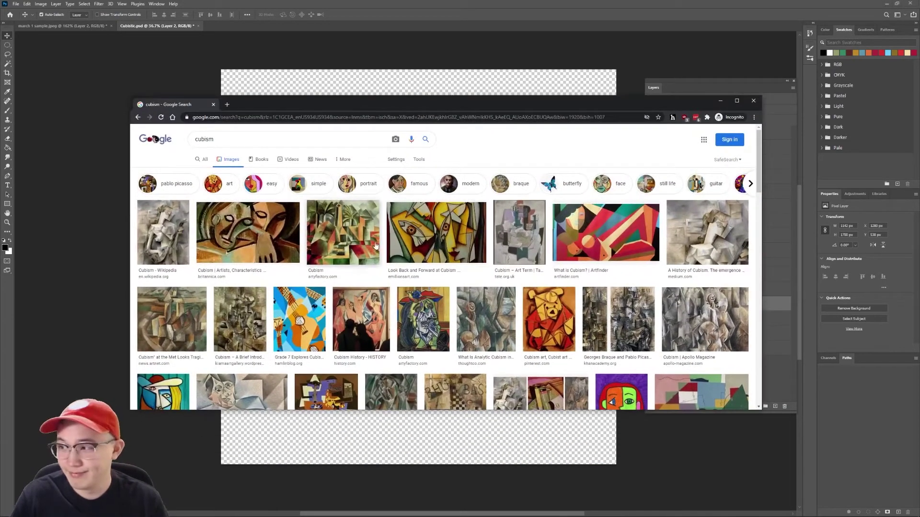
mouse_move(407, 259)
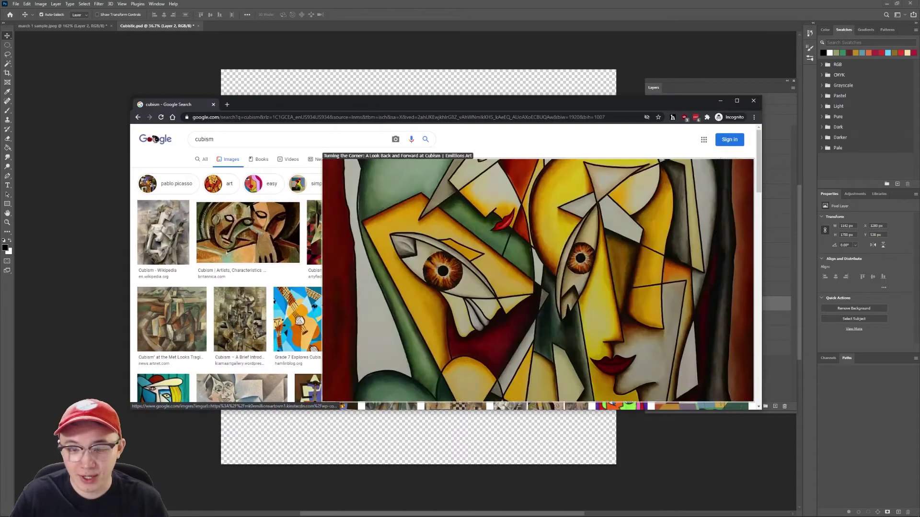
scroll(363, 223, "down", 2)
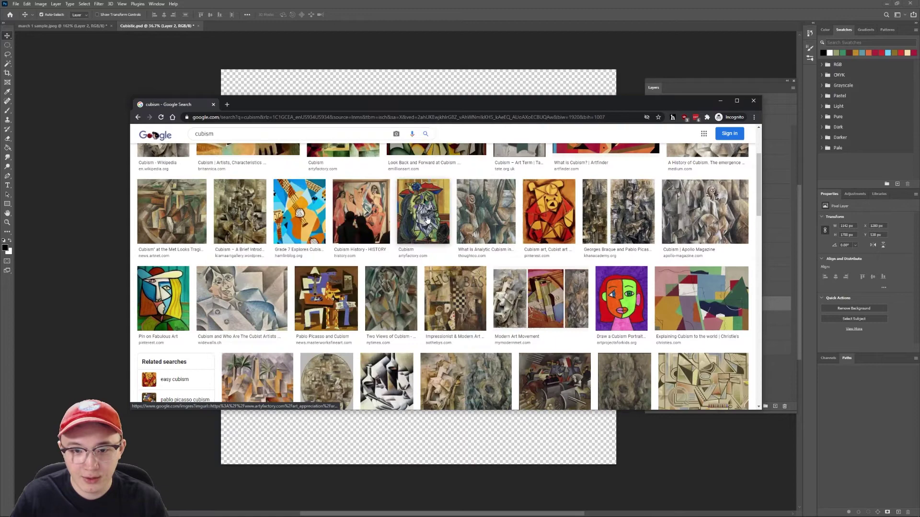
mouse_move(699, 228)
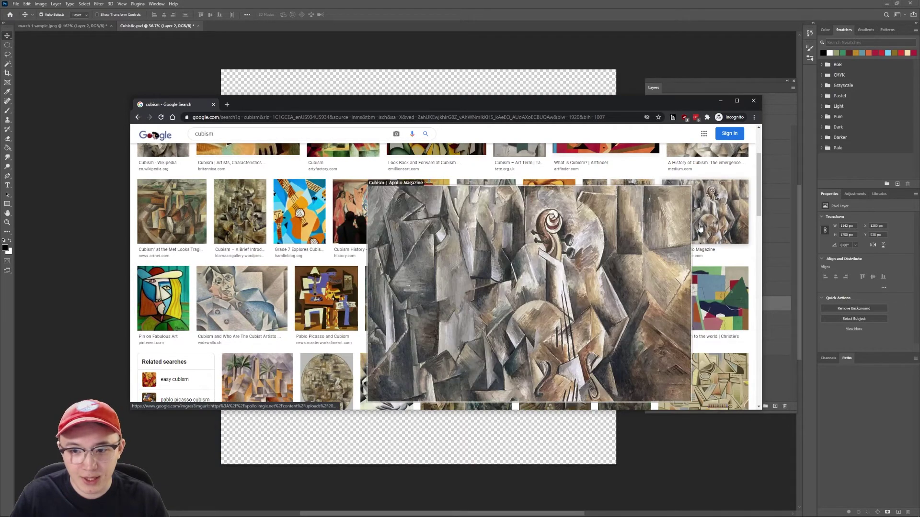
mouse_move(623, 226)
scroll(623, 226, "down", 2)
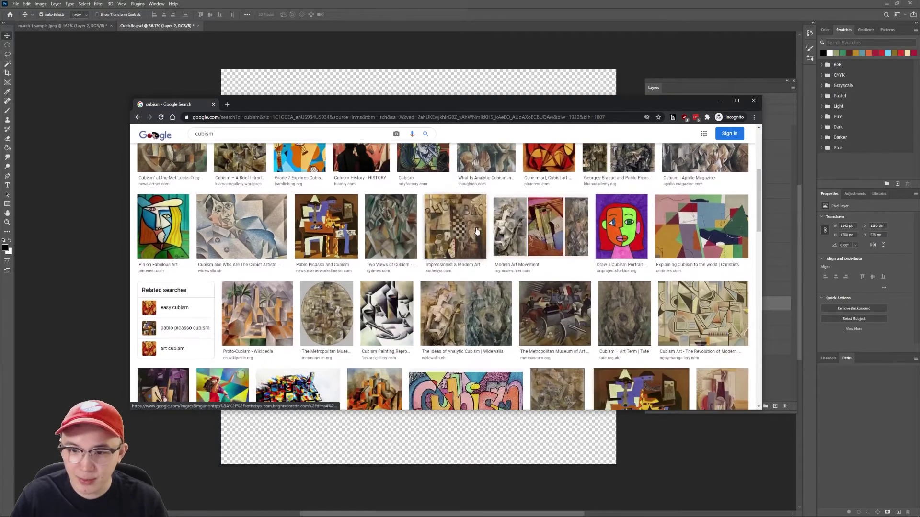
mouse_move(489, 325)
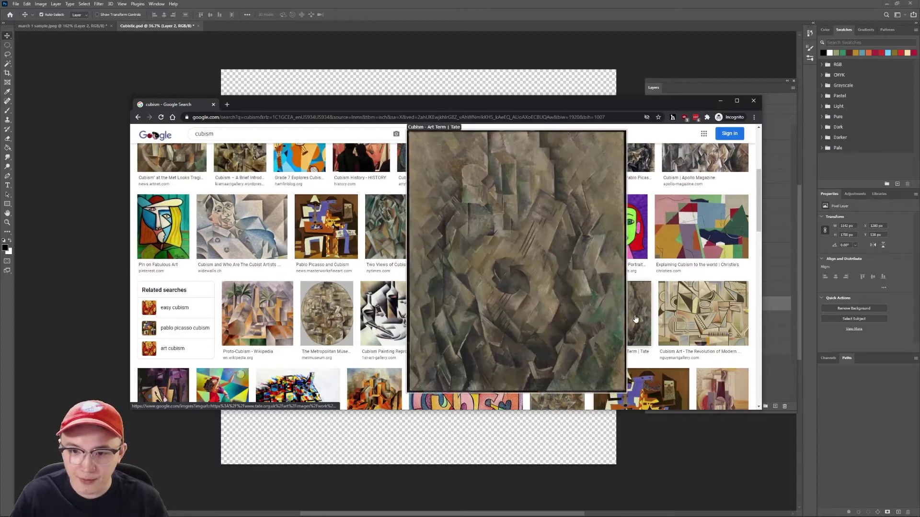
left_click_drag(476, 103, 0, 287)
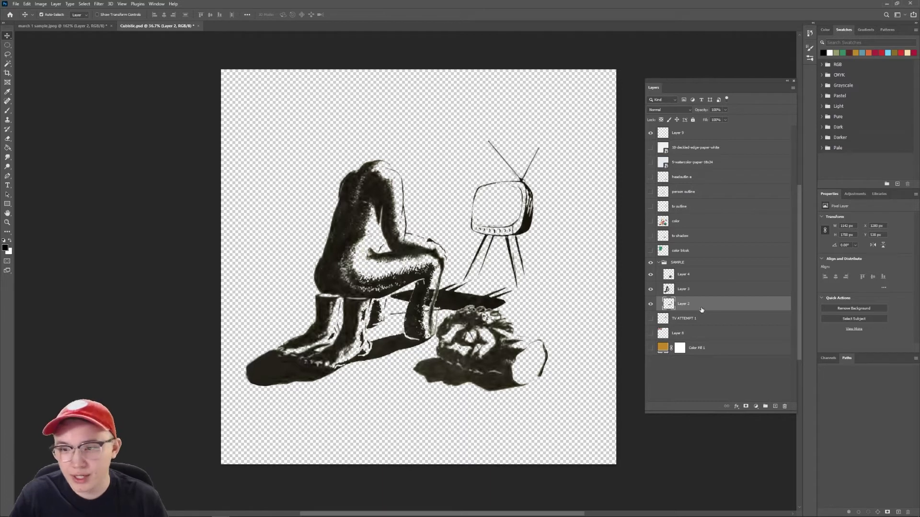
Show the TV ATTEMPT 1 grid sketch and zoom in on the TV
left_click(651, 320)
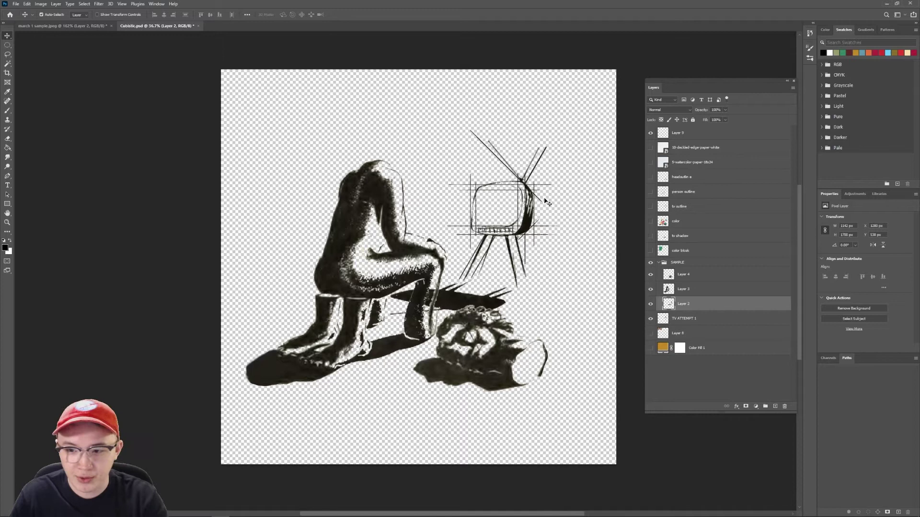
scroll(532, 227, "up", 3)
left_click_drag(557, 163, 387, 201)
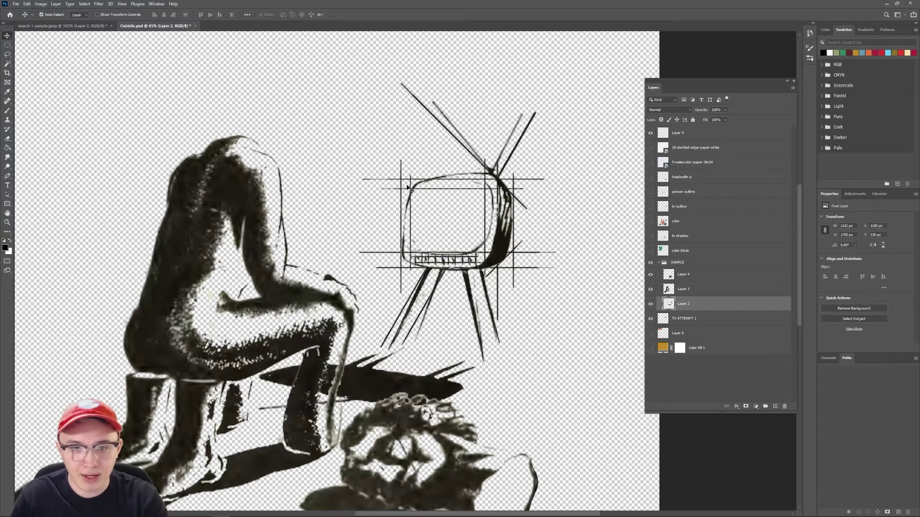
left_click_drag(463, 226, 434, 242)
scroll(576, 229, "up", 2)
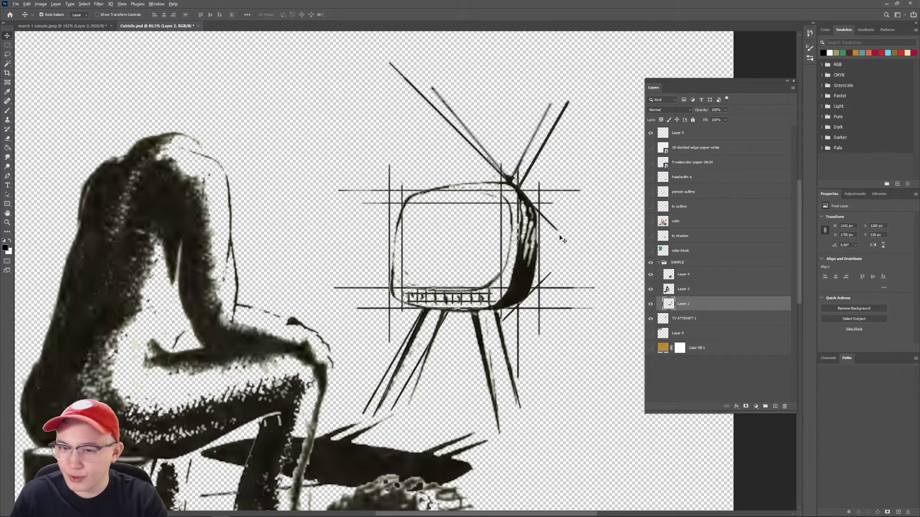
Toggle Layer 4 and Layer 2 to compare them, leaving both visible
left_click(650, 274)
left_click(651, 274)
left_click(651, 304)
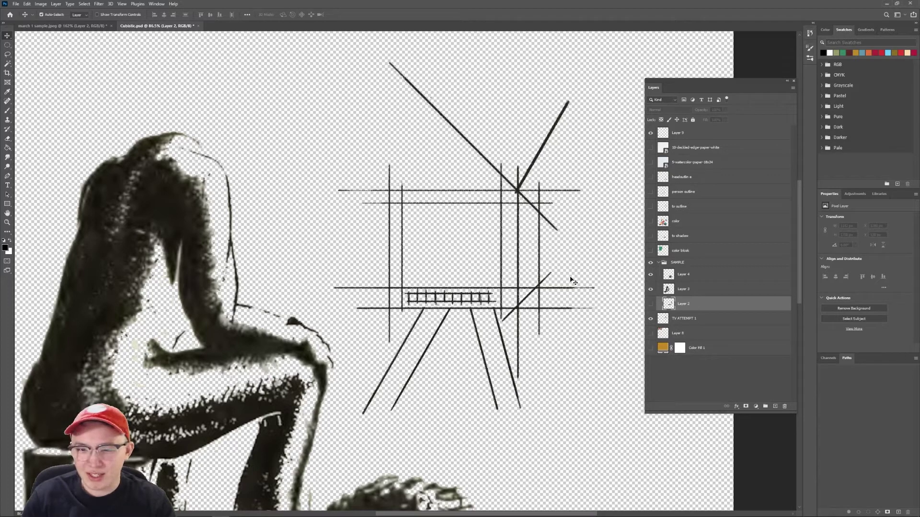
left_click(651, 304)
left_click(651, 303)
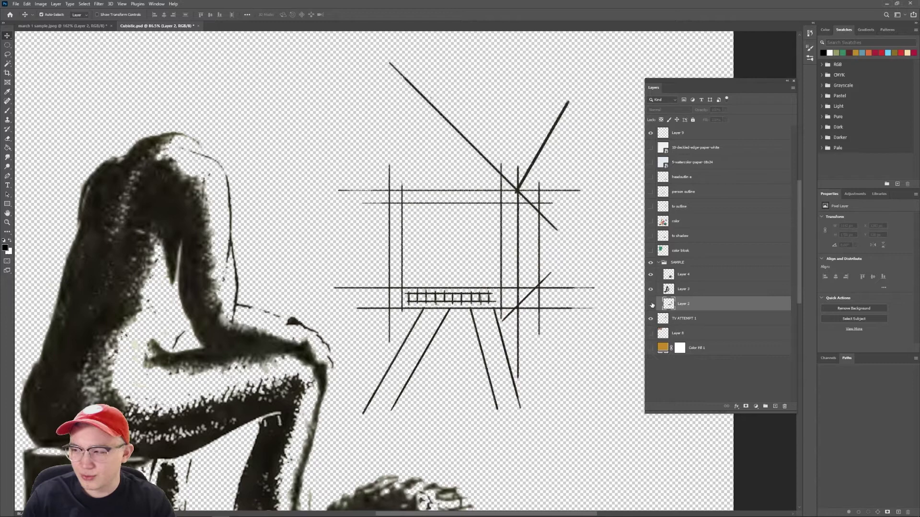
left_click(652, 304)
Hide TV ATTEMPT 1, show the angular tv outline sketch, and zoom out
left_click(651, 318)
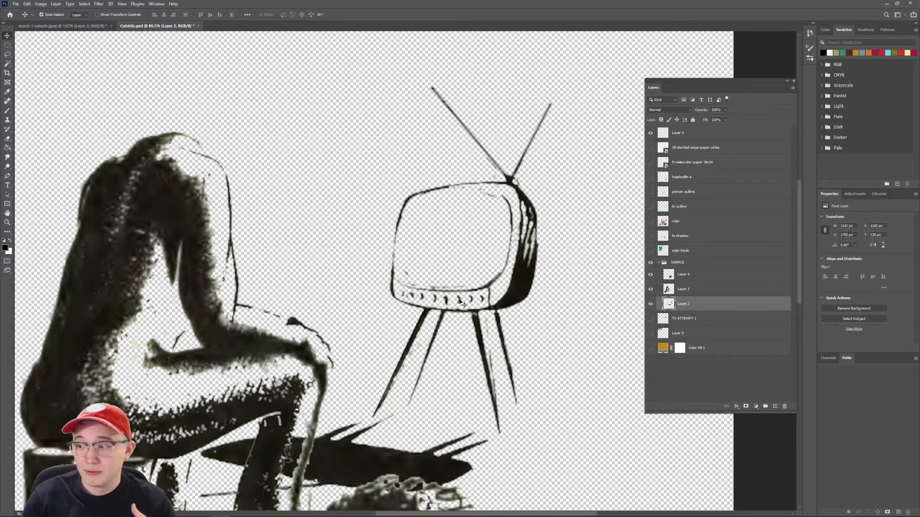
left_click(654, 263)
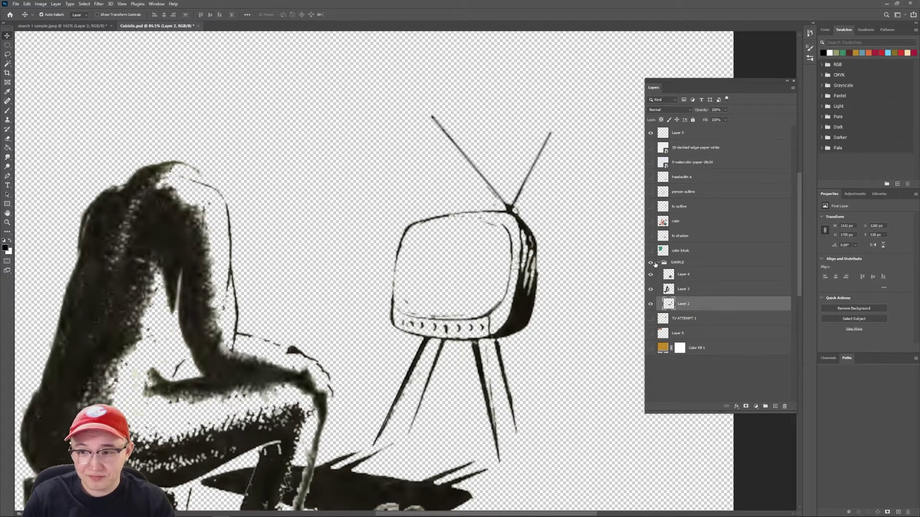
scroll(662, 263, "down", 3)
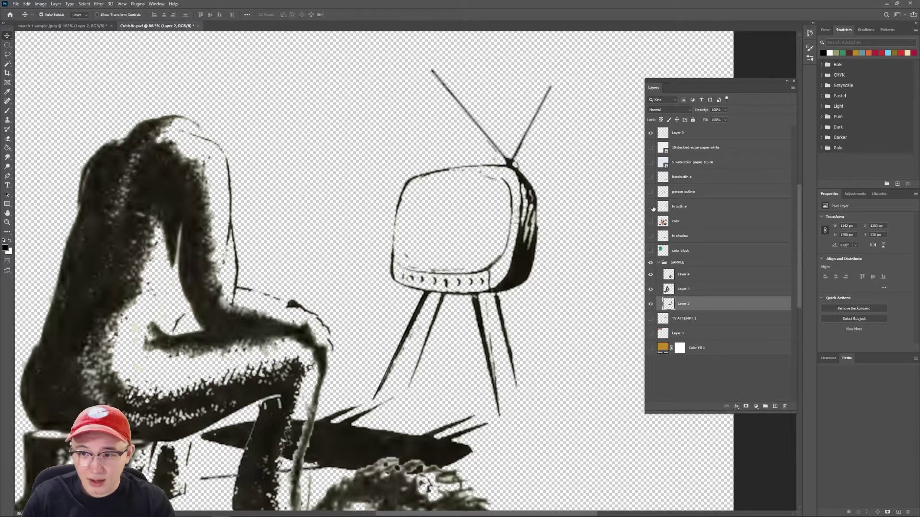
left_click(652, 207)
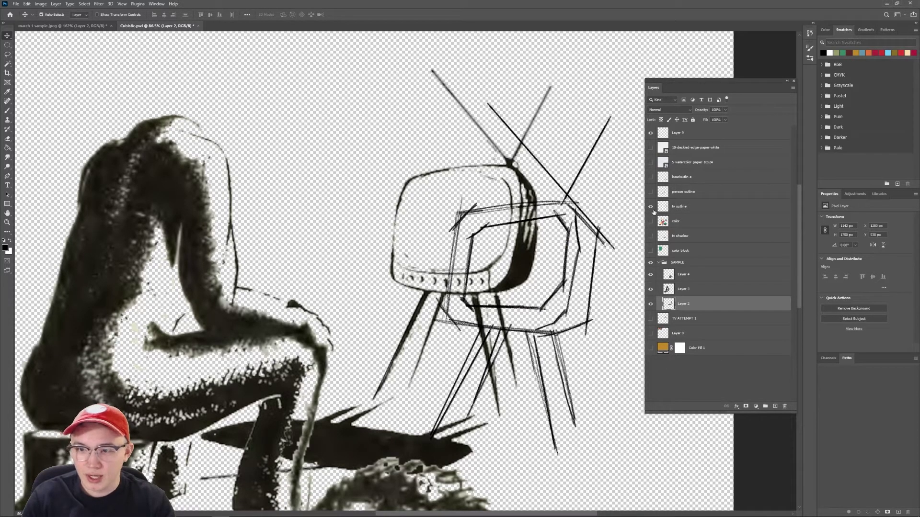
scroll(458, 244, "down", 4)
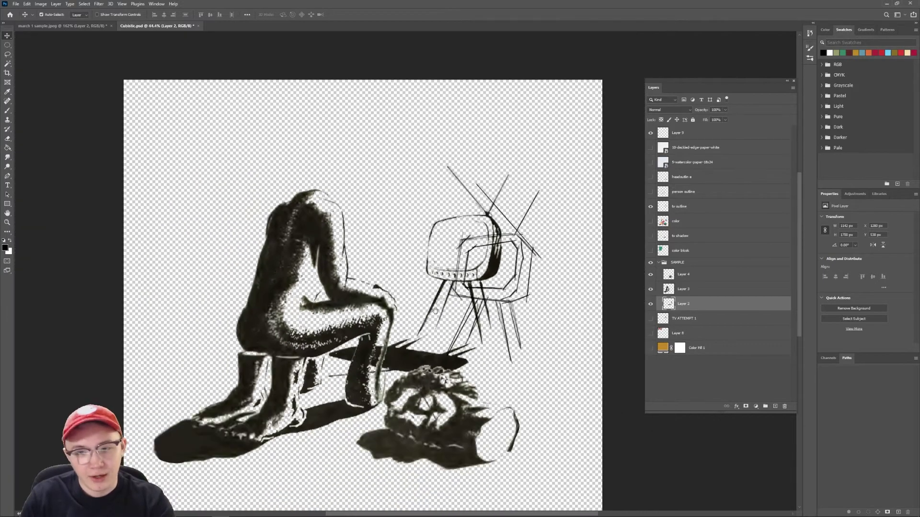
Zoom in, tilt the view about 40° clockwise, and brush a short diagonal stroke near the head
key("b")
scroll(305, 175, "up", 4)
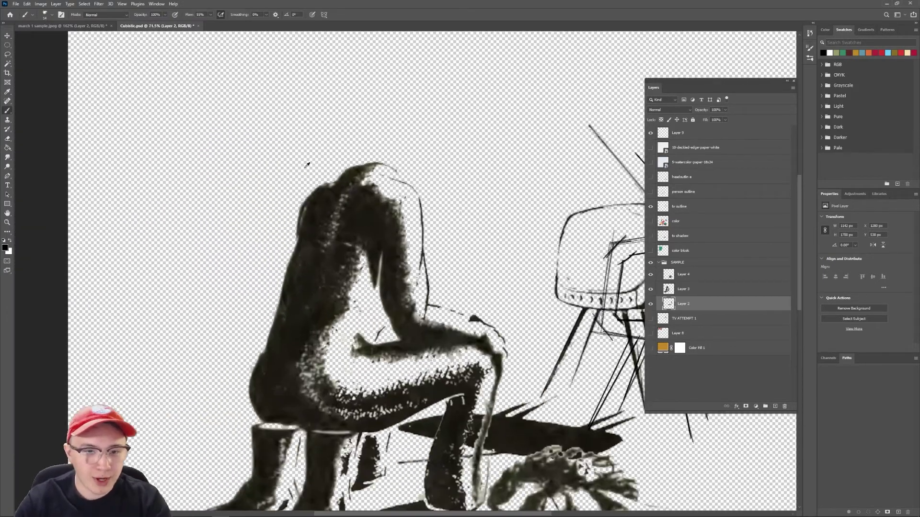
key("r")
mouse_move(353, 99)
left_mouse_down()
mouse_move(402, 115)
mouse_move(447, 156)
mouse_move(317, 159)
left_mouse_up()
mouse_move(322, 191)
left_mouse_down()
mouse_move(372, 146)
mouse_move(482, 107)
mouse_move(532, 202)
left_mouse_up()
Paint and undo a dark stroke along the figure, then rotate upright and zoom out
key("r")
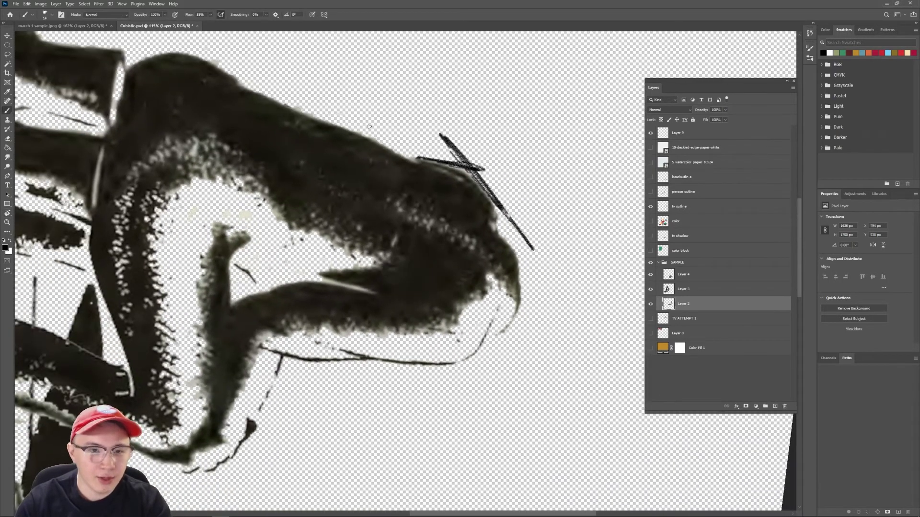
left_click_drag(369, 126, 499, 241)
mouse_move(300, 144)
left_mouse_down()
mouse_move(390, 189)
mouse_move(412, 214)
left_mouse_up()
key("ctrl+z")
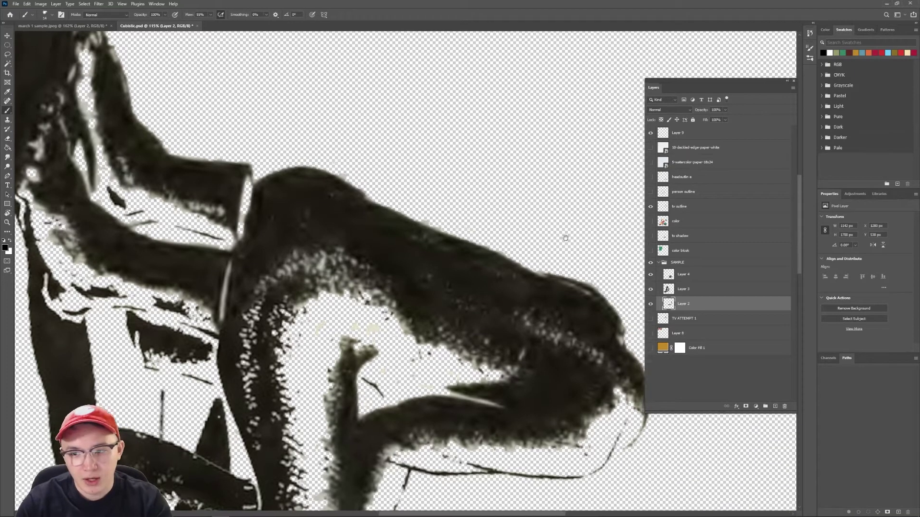
key("r")
left_click_drag(564, 236, 484, 230)
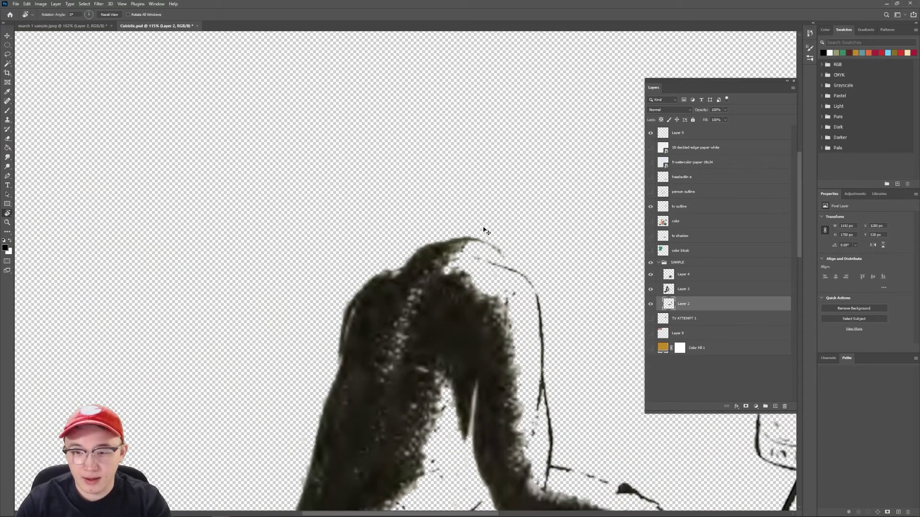
scroll(484, 230, "down", 8)
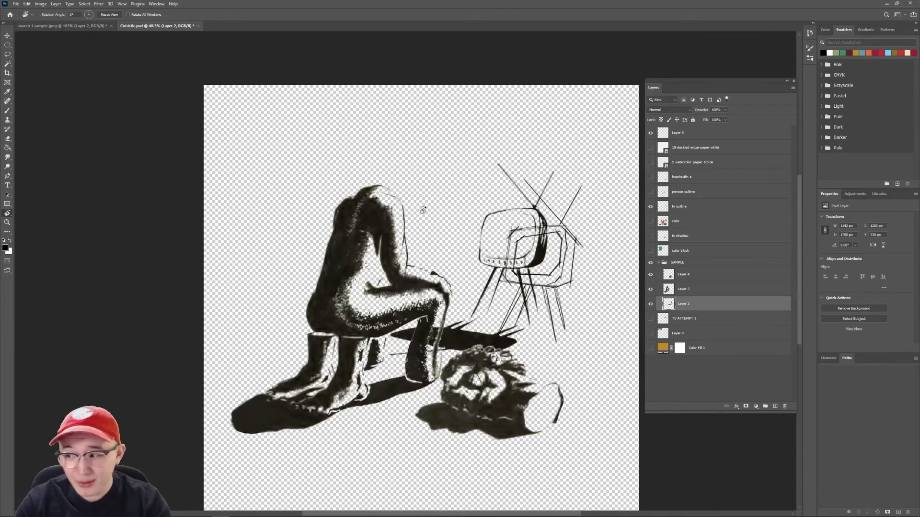
key("b")
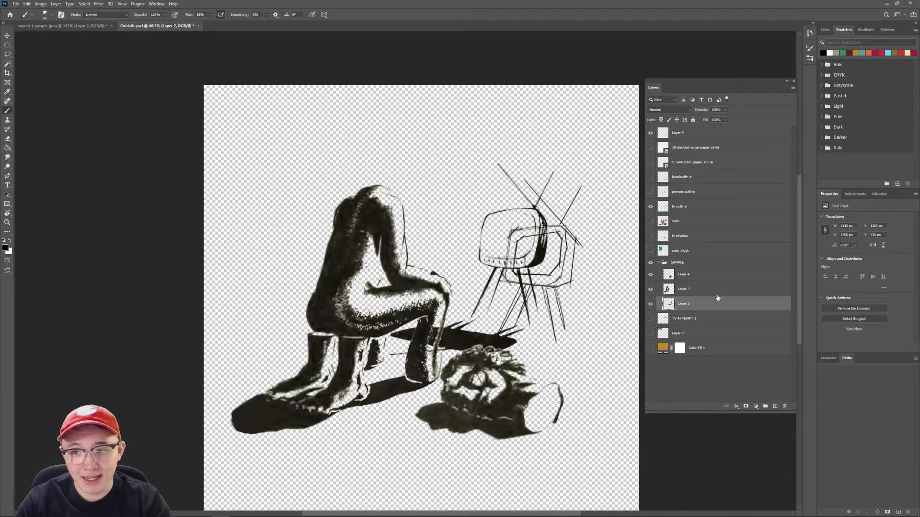
On Layer 9, sketch a four-sided outline and a long straight line above the figure
left_click(698, 137)
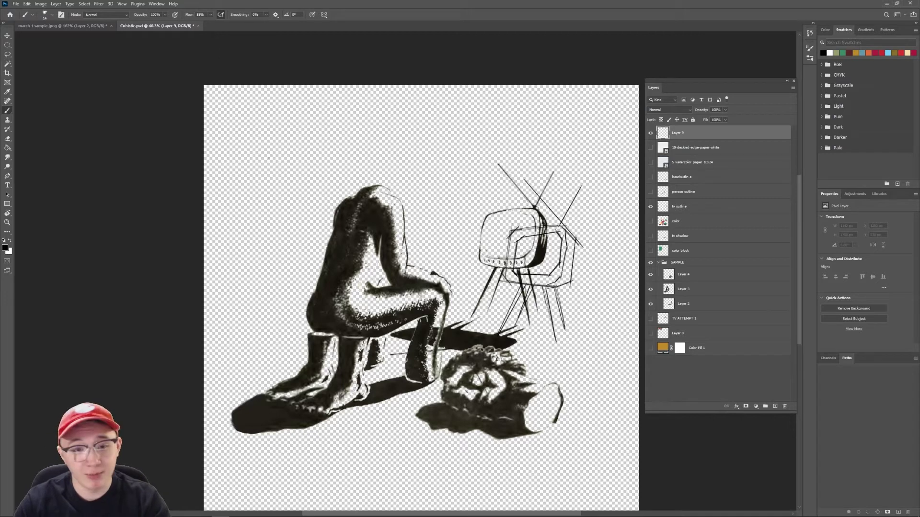
mouse_move(303, 167)
left_mouse_down()
mouse_move(318, 135)
mouse_move(351, 147)
mouse_move(338, 173)
mouse_move(311, 181)
mouse_move(299, 172)
mouse_move(410, 158)
mouse_move(391, 158)
mouse_move(391, 131)
mouse_move(432, 138)
mouse_move(448, 122)
left_mouse_up()
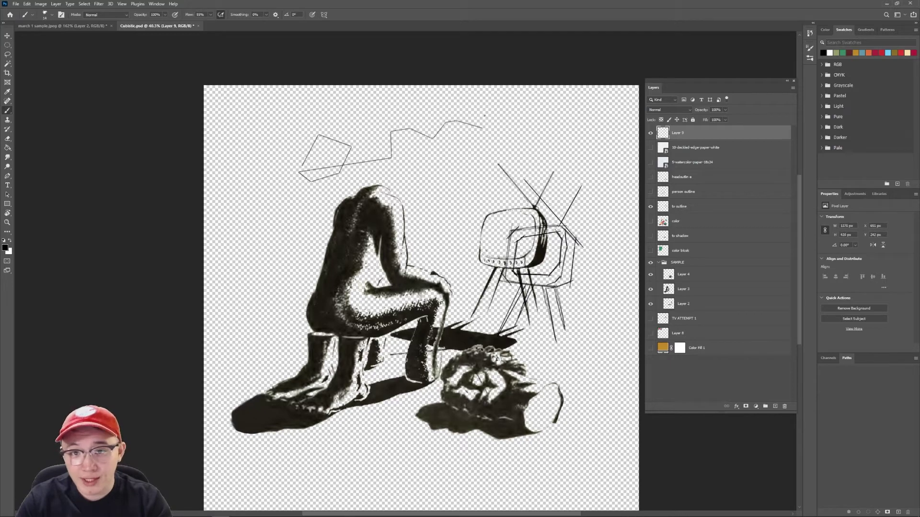
left_click_drag(258, 262, 234, 132)
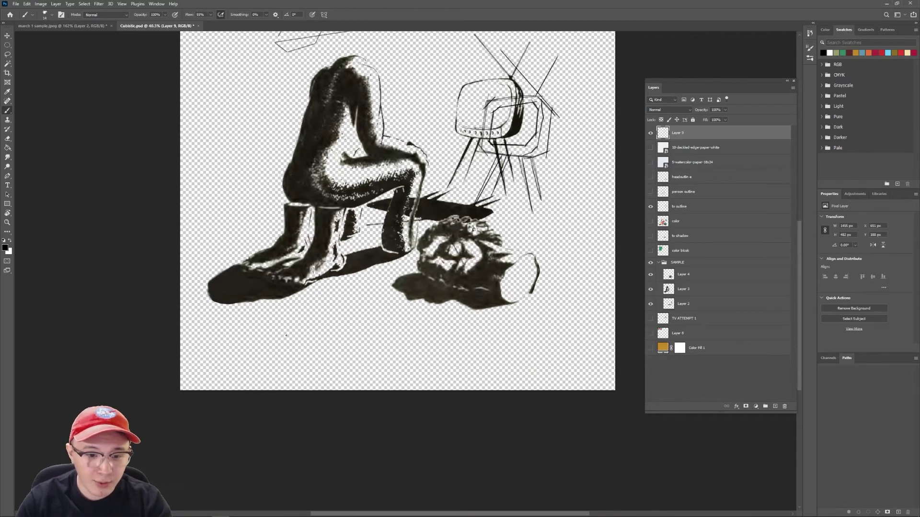
left_click(285, 337, "shift")
mouse_move(285, 338)
left_mouse_down()
mouse_move(367, 309)
mouse_move(400, 317)
mouse_move(433, 372)
mouse_move(353, 383)
mouse_move(285, 338)
left_mouse_up()
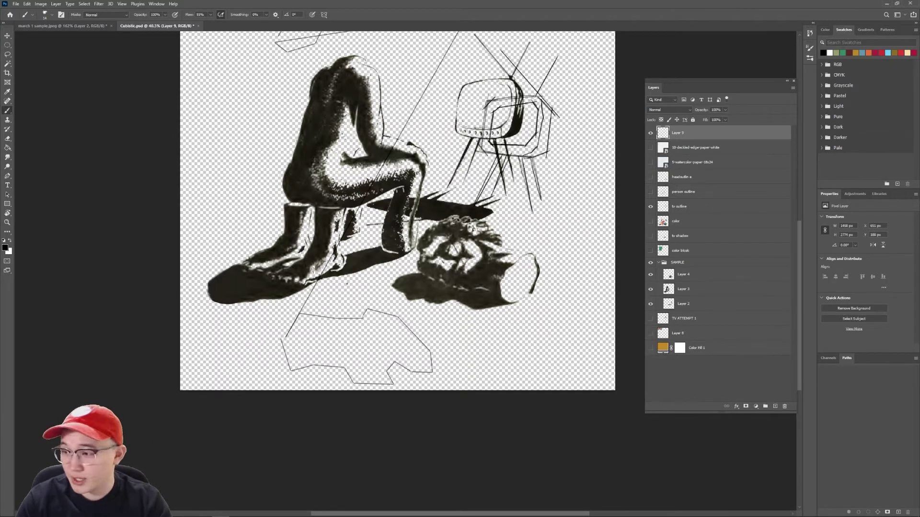
scroll(347, 283, "up", 3)
Hide Layer 9's strokes, dismiss the hidden-layer error, and add a new Layer 10 on top
left_click(651, 134)
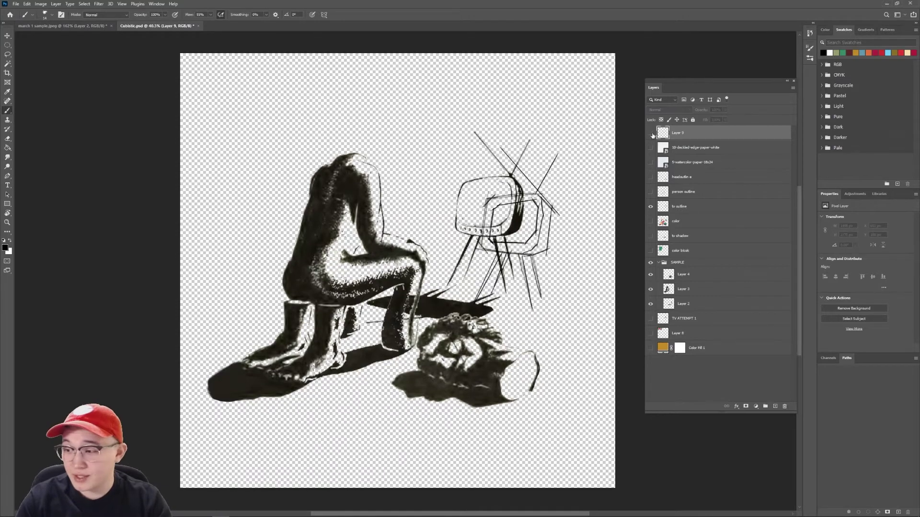
left_click(284, 136)
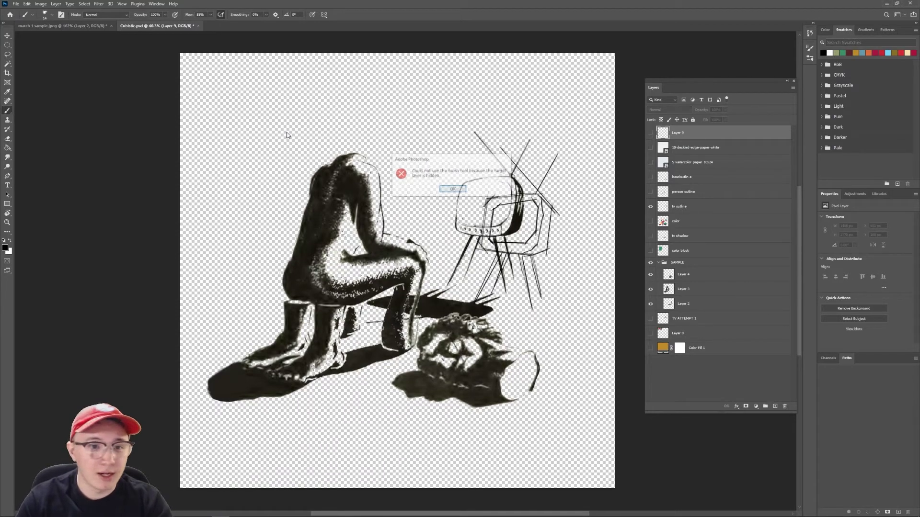
left_click(461, 191)
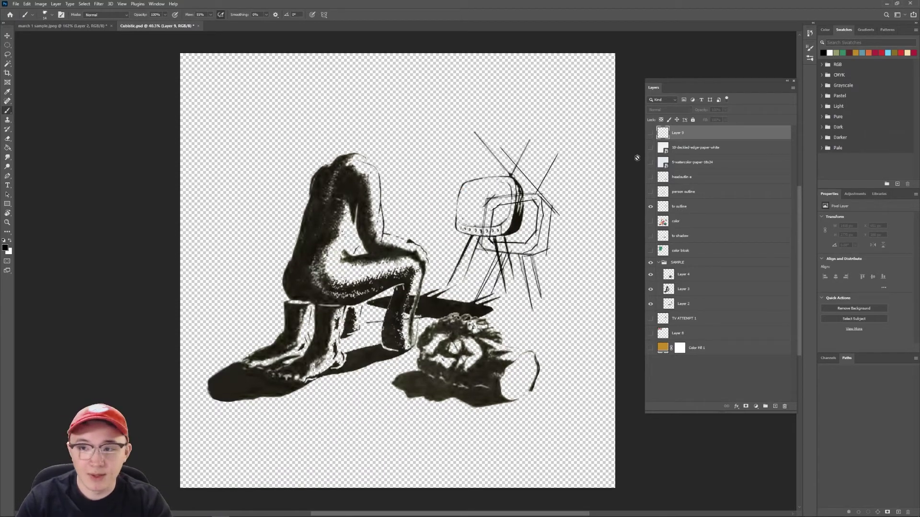
left_click(700, 212)
key("alt+period")
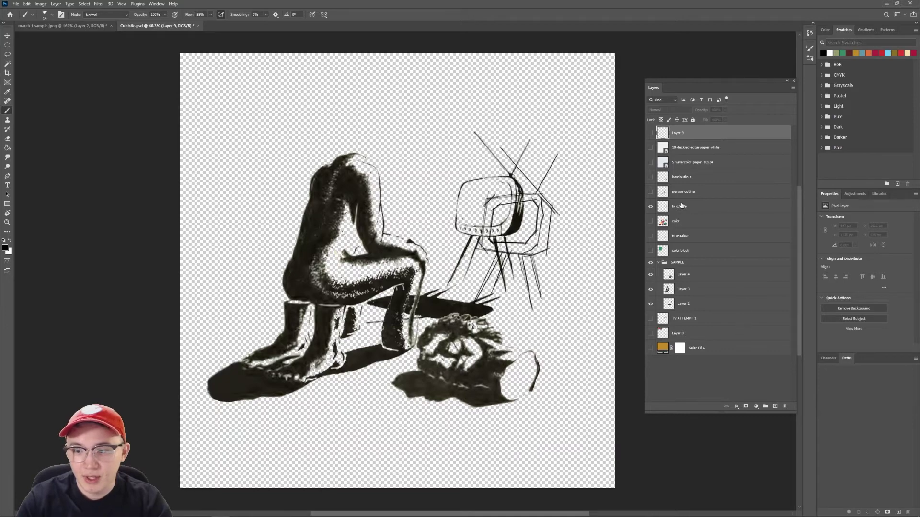
left_click(775, 406)
Paint a large charcoal oval, a round blob and a tall vertical stroke with the charcoal brush preset
scroll(297, 108, "up", 5)
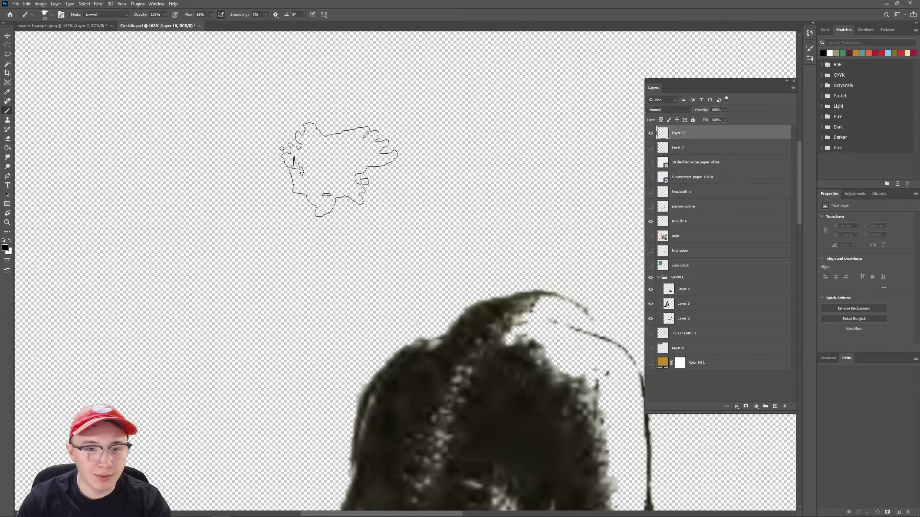
mouse_move(304, 186)
left_mouse_down()
mouse_move(437, 178)
mouse_move(534, 135)
mouse_move(427, 78)
mouse_move(144, 134)
mouse_move(330, 271)
mouse_move(407, 282)
left_mouse_up()
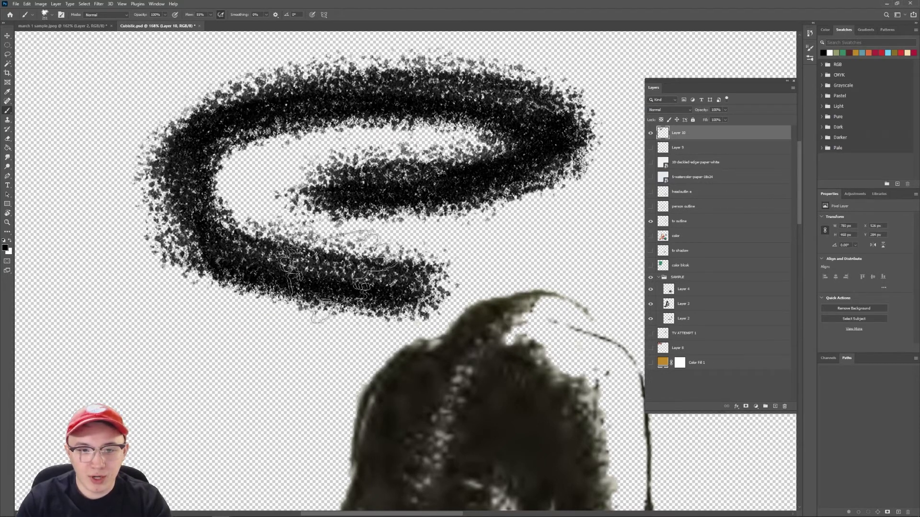
mouse_move(220, 332)
left_mouse_down()
mouse_move(178, 341)
mouse_move(191, 371)
left_mouse_up()
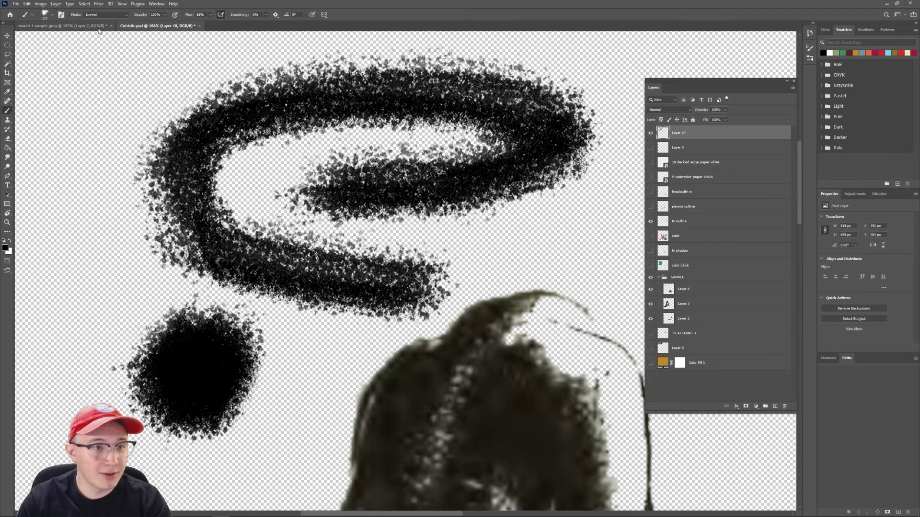
left_click(53, 16)
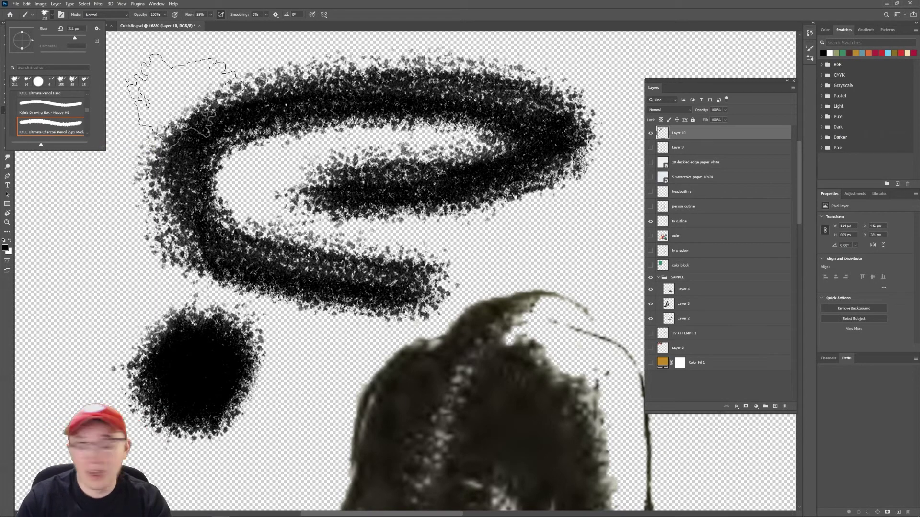
mouse_move(103, 215)
left_mouse_down()
mouse_move(99, 336)
mouse_move(103, 184)
mouse_move(130, 103)
left_mouse_up()
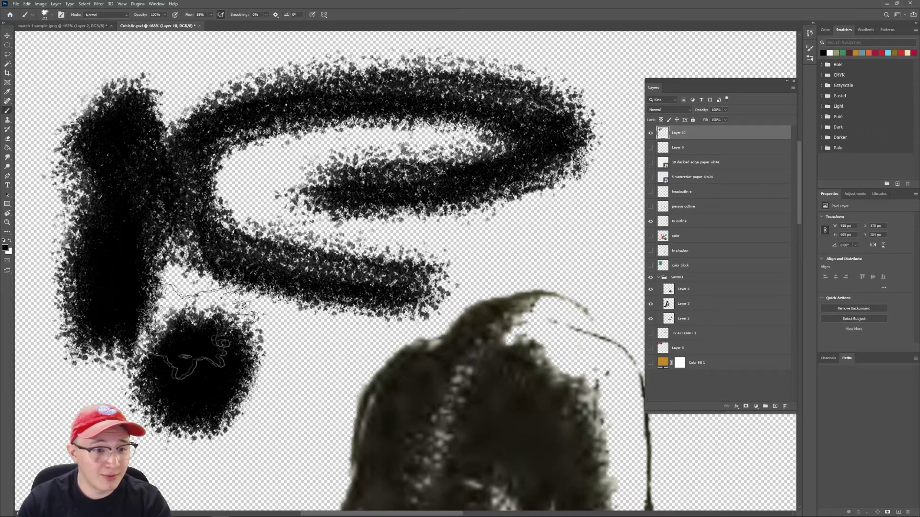
Paint a large scribbly stroke and an F-shaped stroke across the centre of the canvas
scroll(216, 268, "down", 5)
left_click_drag(459, 335, 391, 197)
scroll(391, 197, "up", 3)
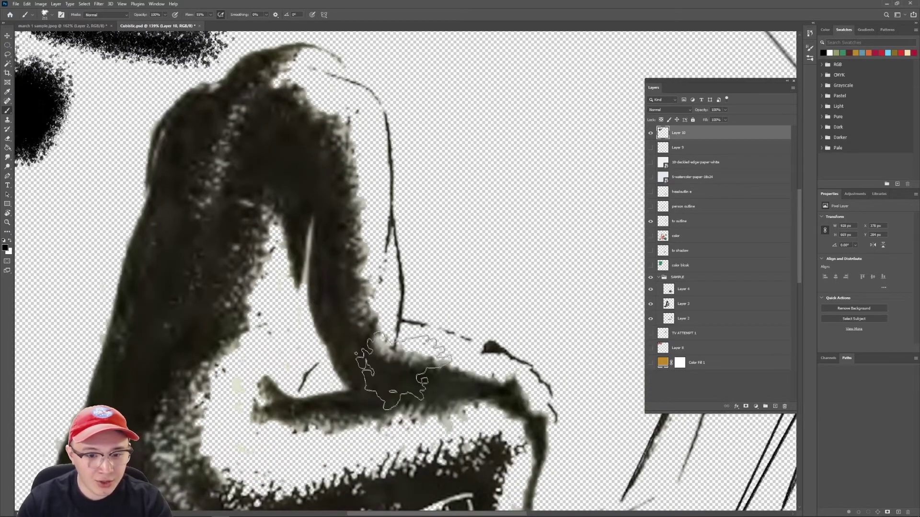
left_click_drag(380, 380, 362, 189)
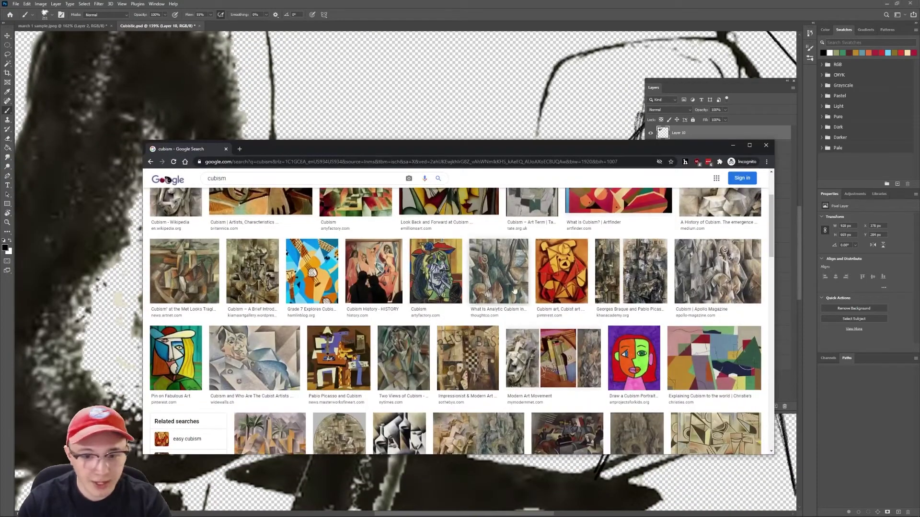
mouse_move(516, 278)
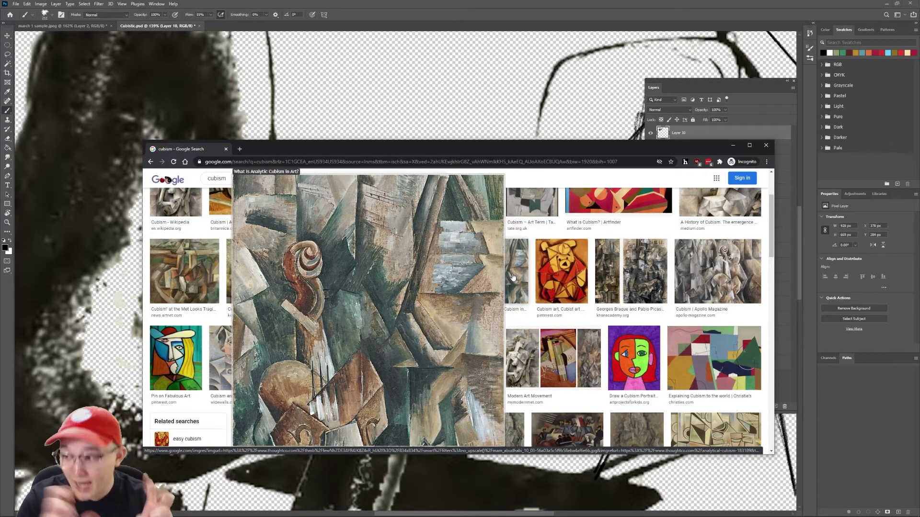
left_click(732, 145)
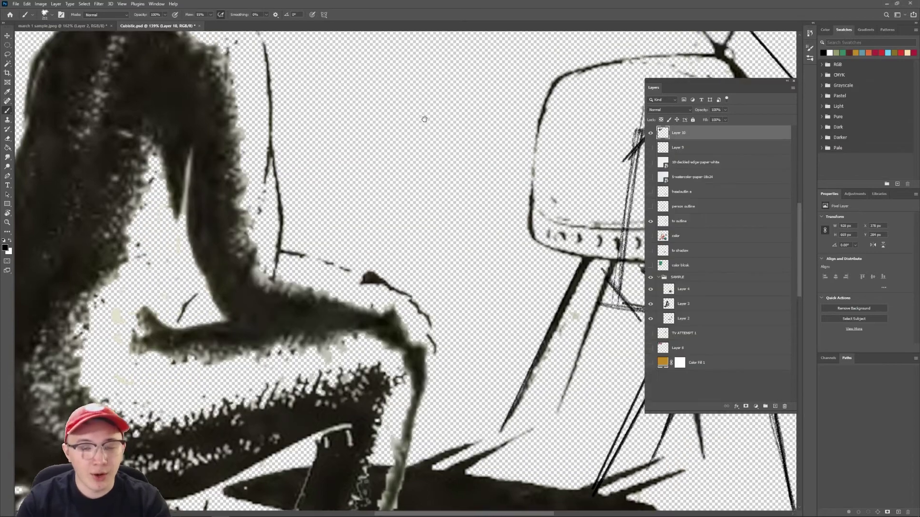
left_click_drag(448, 240, 448, 370)
mouse_move(355, 93)
left_mouse_down()
mouse_move(405, 160)
mouse_move(462, 329)
mouse_move(498, 273)
left_mouse_up()
left_click_drag(534, 195, 318, 195)
mouse_move(364, 72)
left_mouse_down()
mouse_move(546, 108)
mouse_move(398, 350)
left_mouse_up()
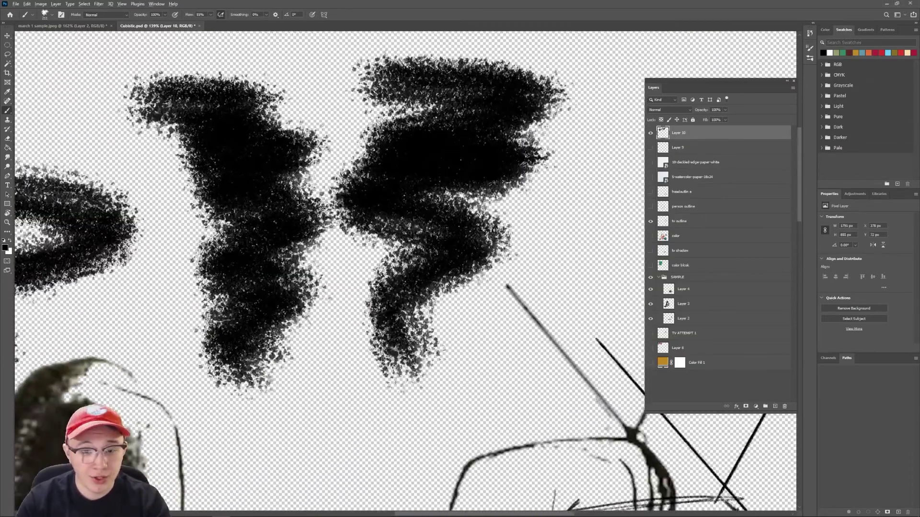
scroll(417, 345, "down", 5)
left_click_drag(329, 343, 349, 236)
Undo all the trial charcoal strokes, leaving Layer 10 empty
key("ctrl+z")
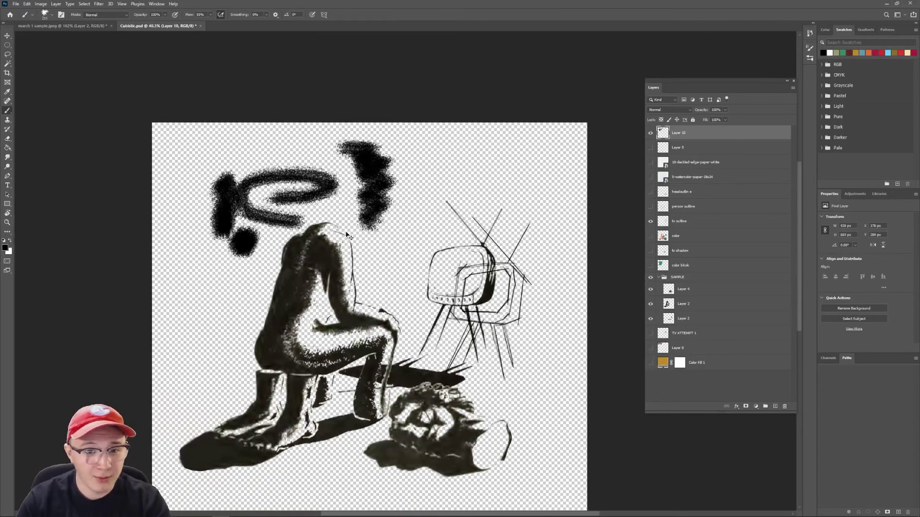
key("ctrl+z")
key("ctrl+z")
key("ctrl+z")
Dismiss the no-layer warnings, select Layer 10, and set the brush size to 15 px
scroll(288, 187, "left", 2)
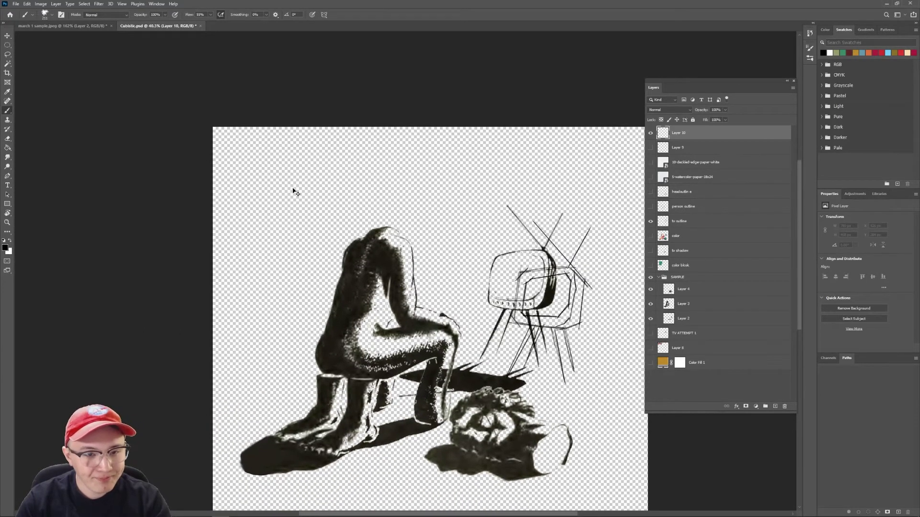
key("ctrl+z")
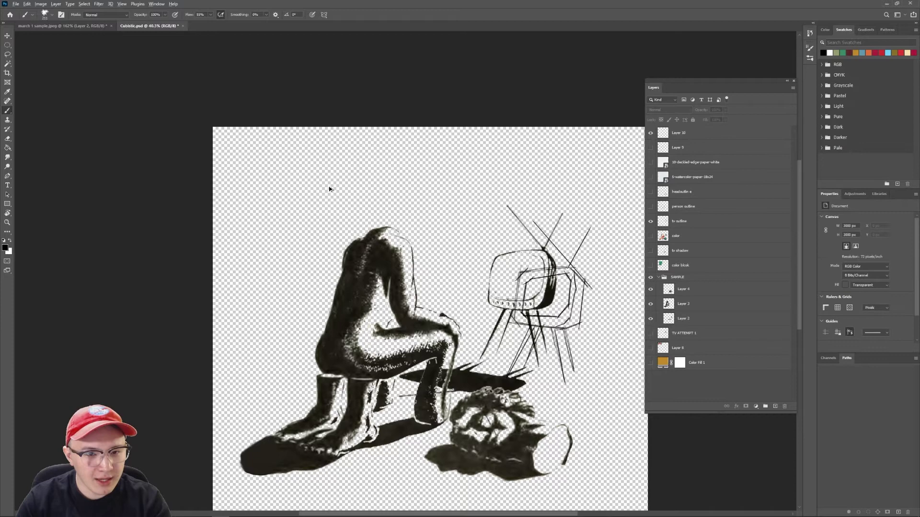
left_click(342, 175)
left_click(461, 188)
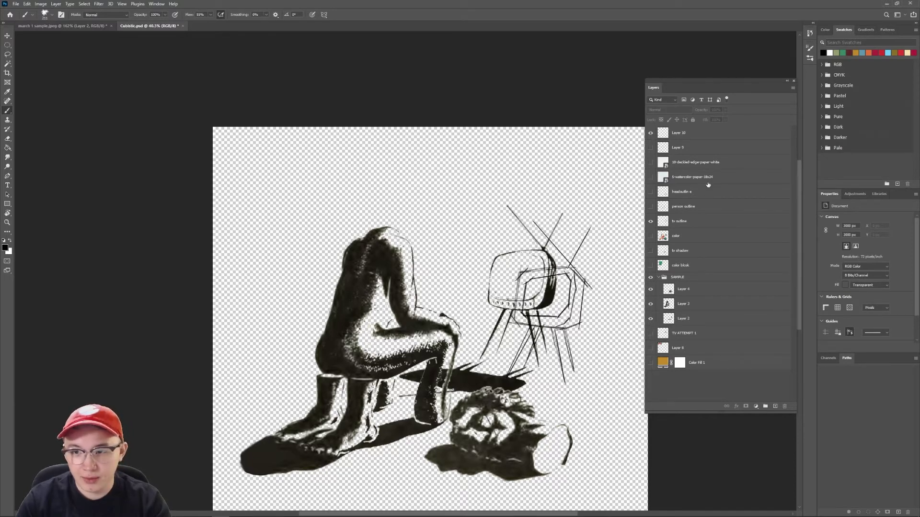
left_click(706, 134)
key("ctrl+z")
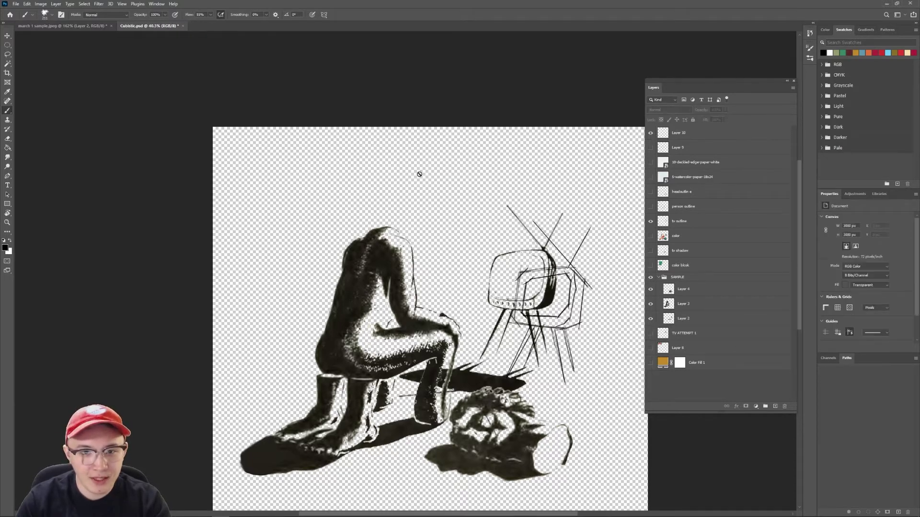
left_click(419, 174)
left_click(463, 189)
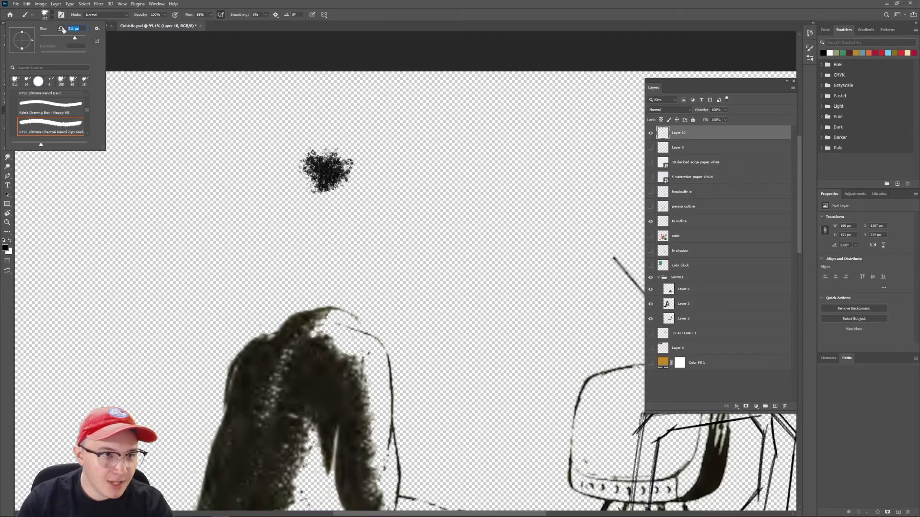
type("15")
key("Return")
Sketch thin trial lines and hatching on the TV, then undo them
left_click_drag(343, 244, 453, 216)
mouse_move(450, 297)
left_mouse_down()
mouse_move(274, 241)
mouse_move(321, 189)
left_mouse_up()
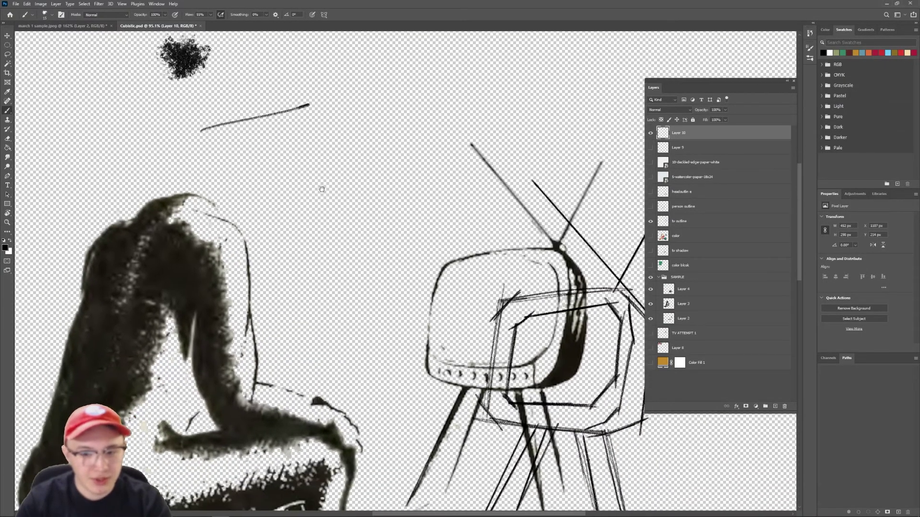
mouse_move(448, 248)
left_mouse_down()
mouse_move(379, 231)
mouse_move(358, 260)
mouse_move(362, 281)
left_mouse_up()
mouse_move(370, 242)
left_mouse_down()
mouse_move(363, 271)
mouse_move(365, 246)
mouse_move(375, 249)
left_mouse_up()
key("ctrl+z")
key("ctrl+z")
key("ctrl+z")
key("ctrl+z")
key("ctrl+z")
key("ctrl+z")
key("ctrl+z")
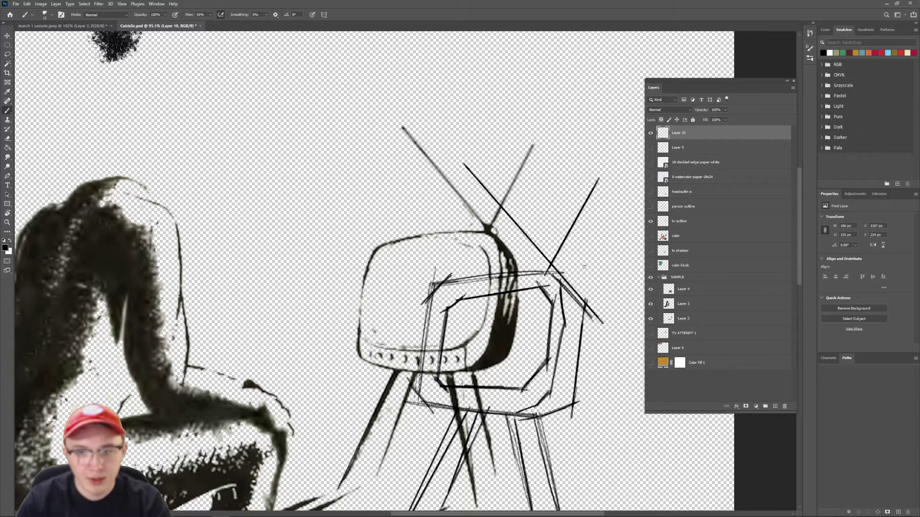
left_click_drag(567, 272, 600, 302)
key("ctrl+z")
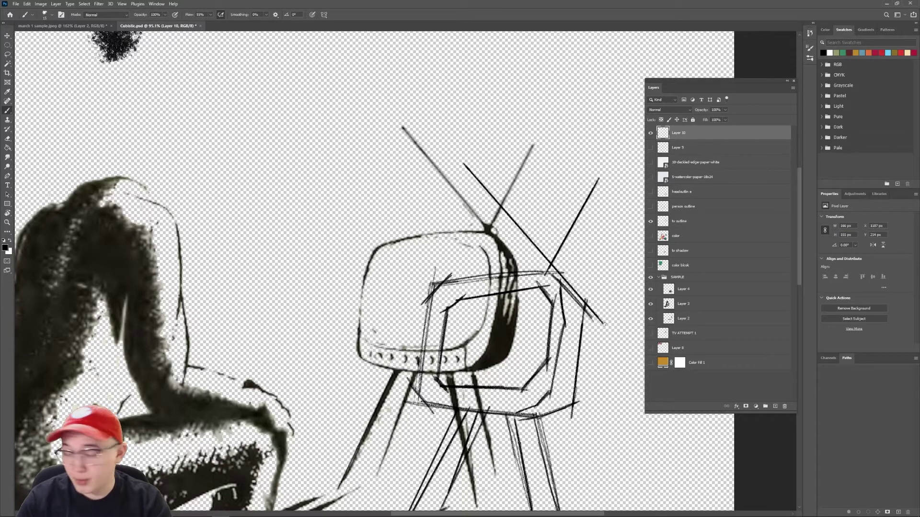
scroll(621, 334, "down", 3)
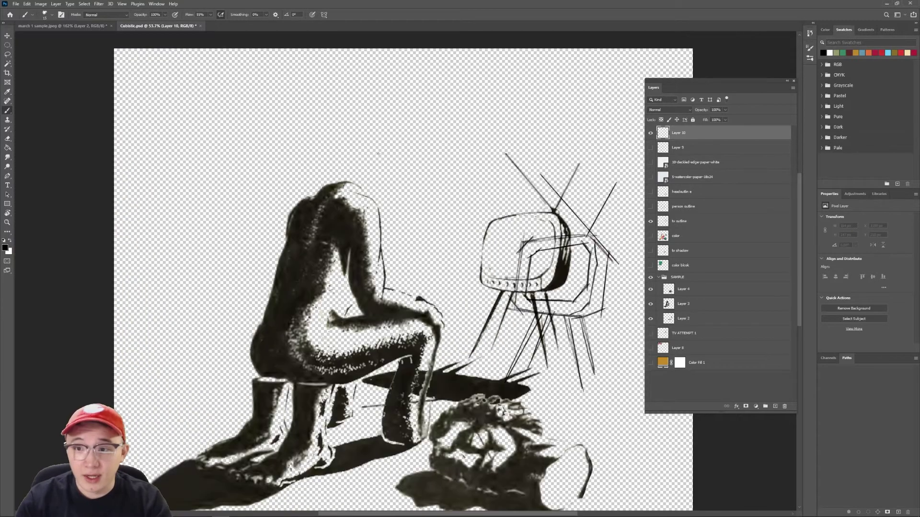
Show the person outline, headoutline and color layers and hide the SAMPLE group
left_click(650, 207)
left_click(651, 191)
scroll(628, 249, "down", 3)
left_click(651, 277)
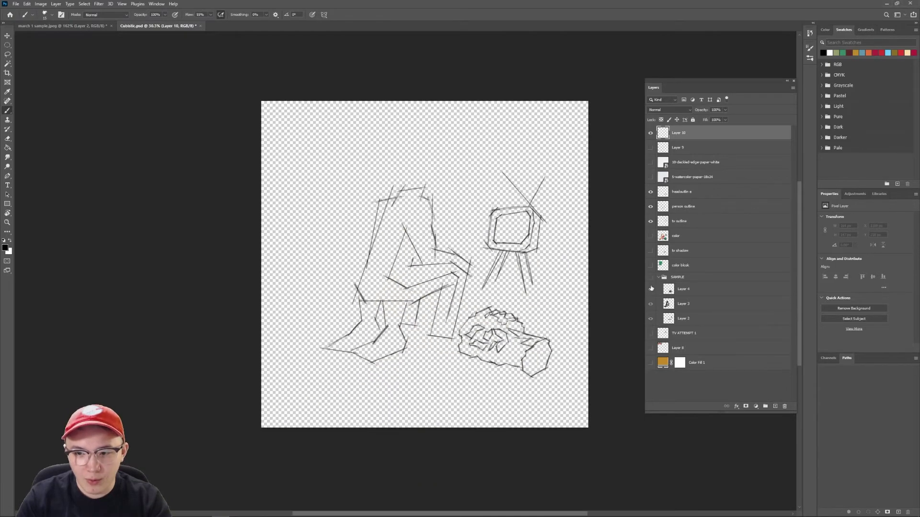
left_click(651, 236)
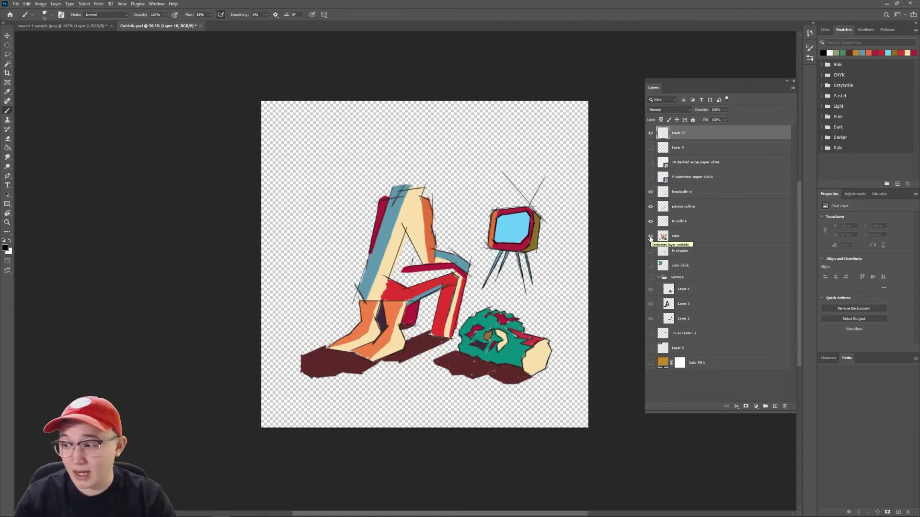
Browse the 'cubism' Google Images results for reference, then return to the Photoshop artwork
key("alt+Tab")
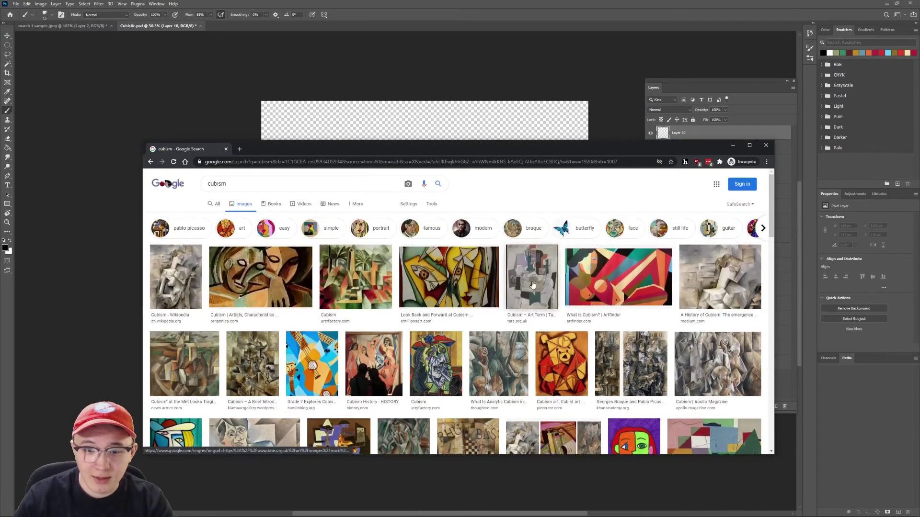
mouse_move(309, 366)
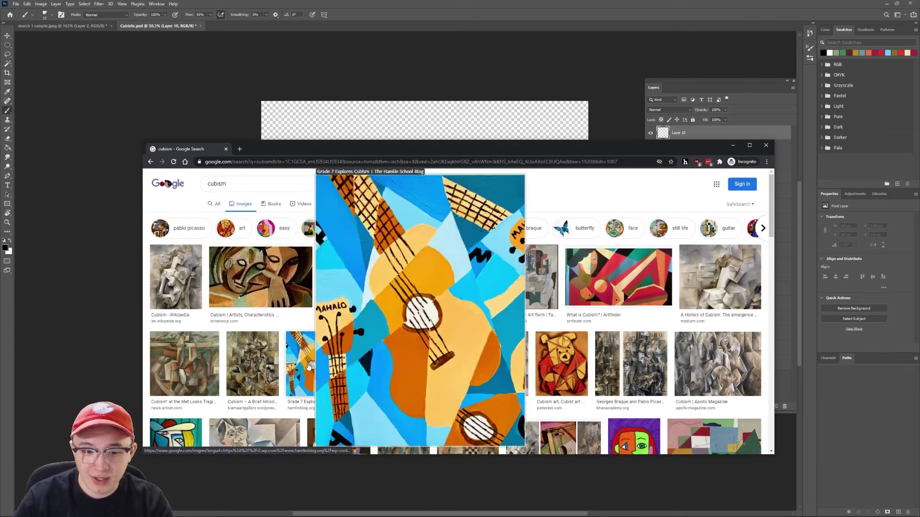
mouse_move(650, 289)
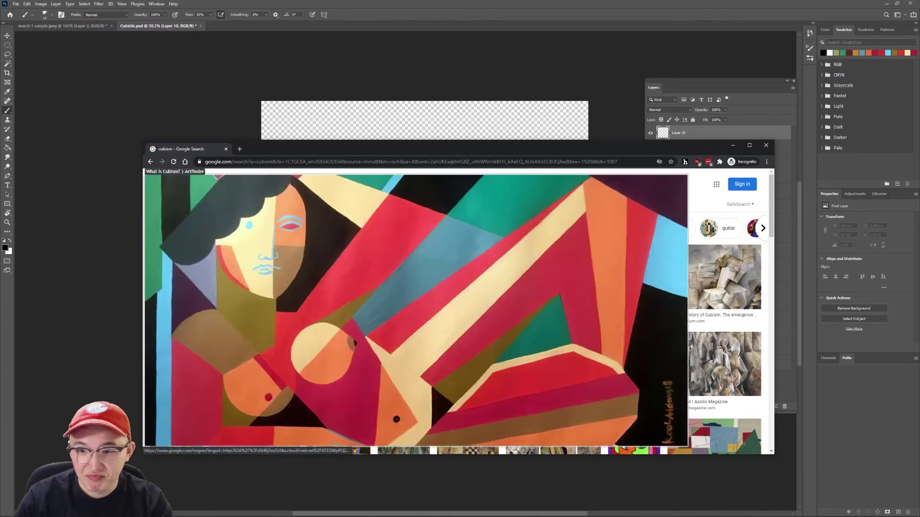
scroll(632, 311, "down", 1)
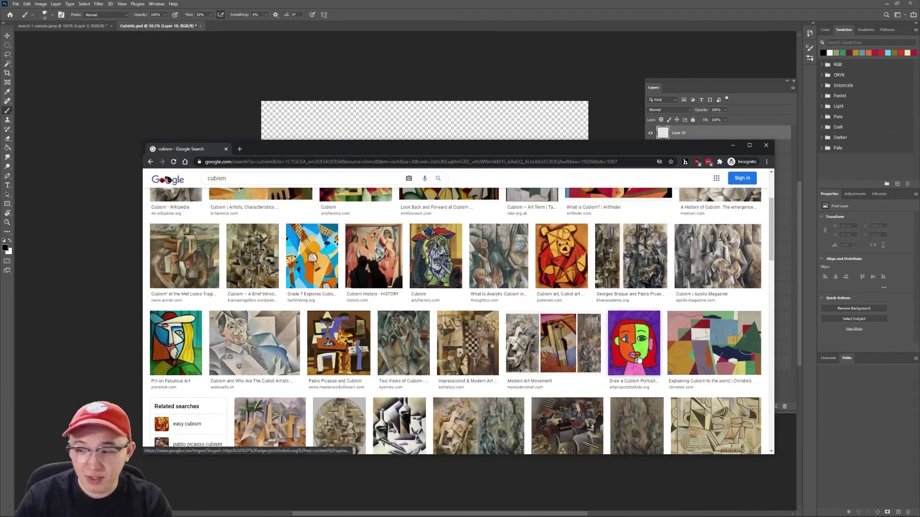
mouse_move(738, 348)
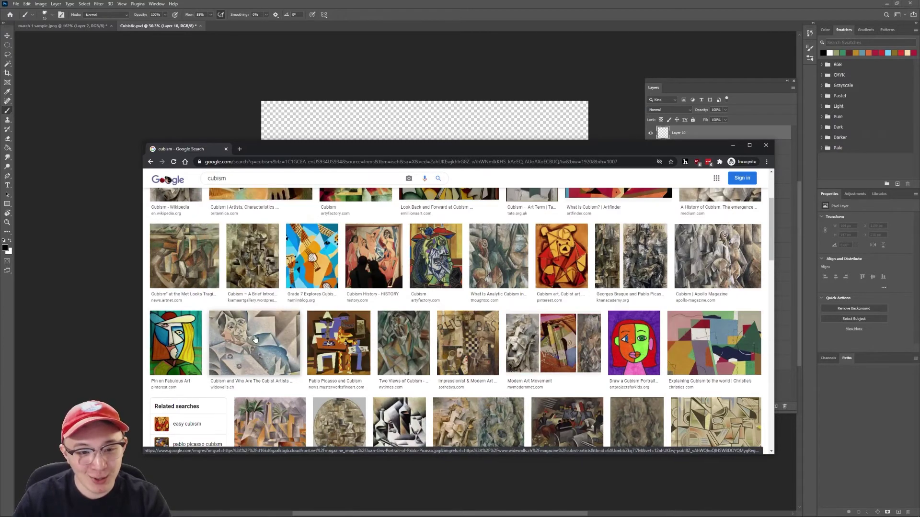
scroll(343, 358, "down", 5)
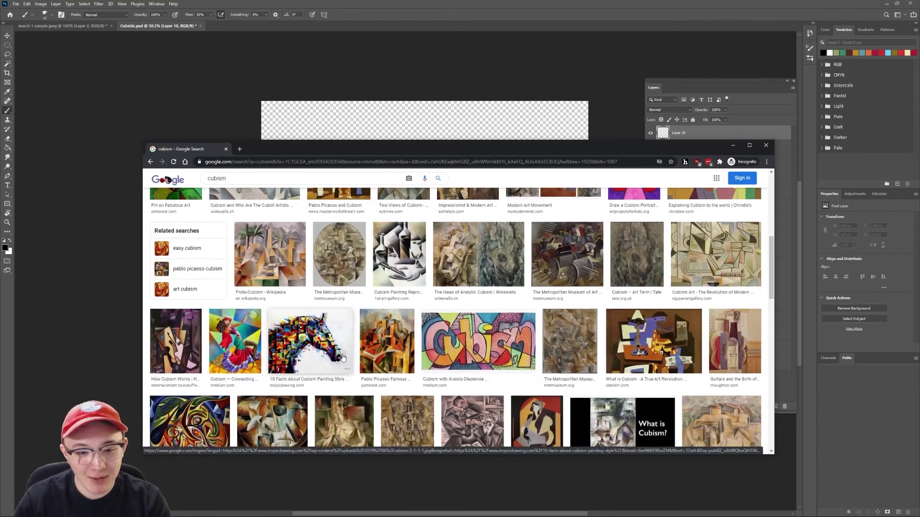
mouse_move(329, 351)
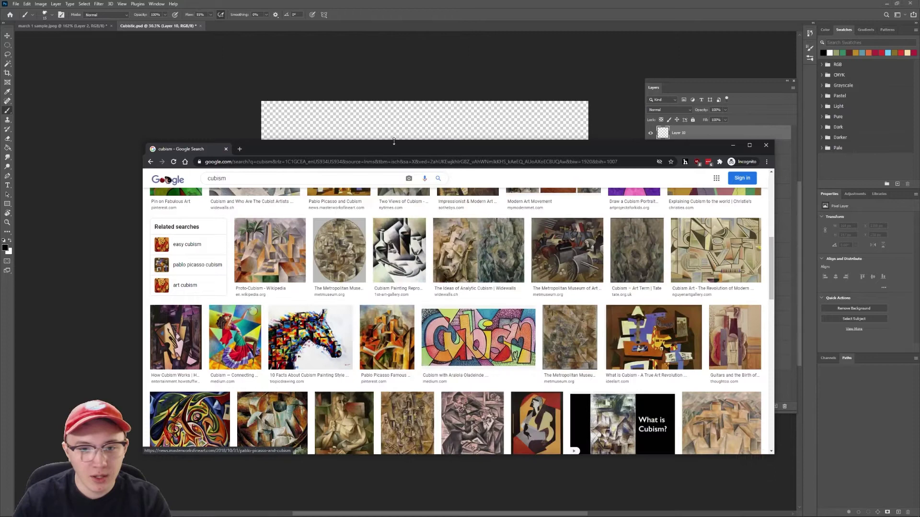
left_click(361, 129)
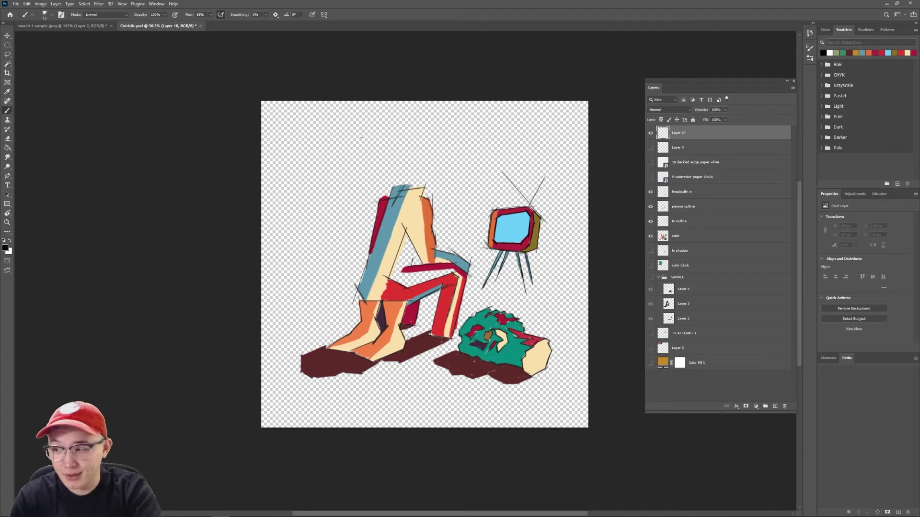
Turn on the 'tv shadow' layer so a dark red shadow appears beneath the TV
scroll(452, 275, "up", 2)
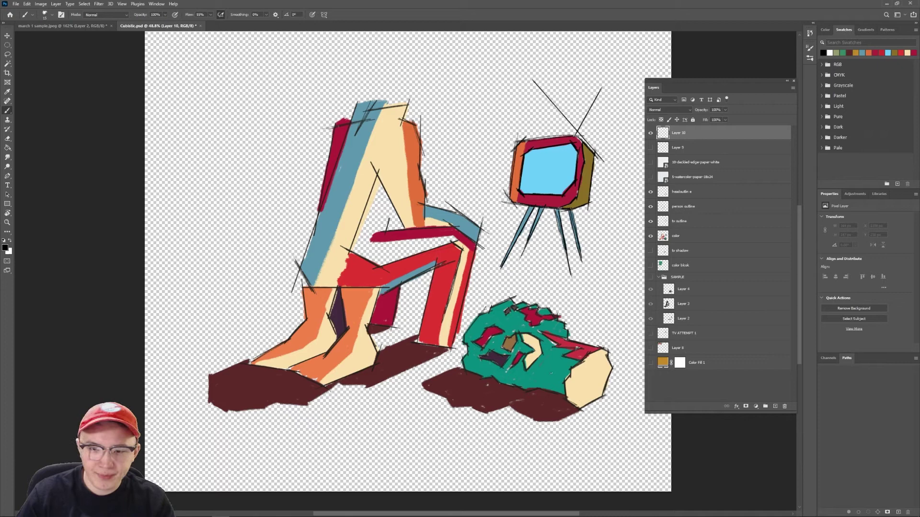
left_click(651, 251)
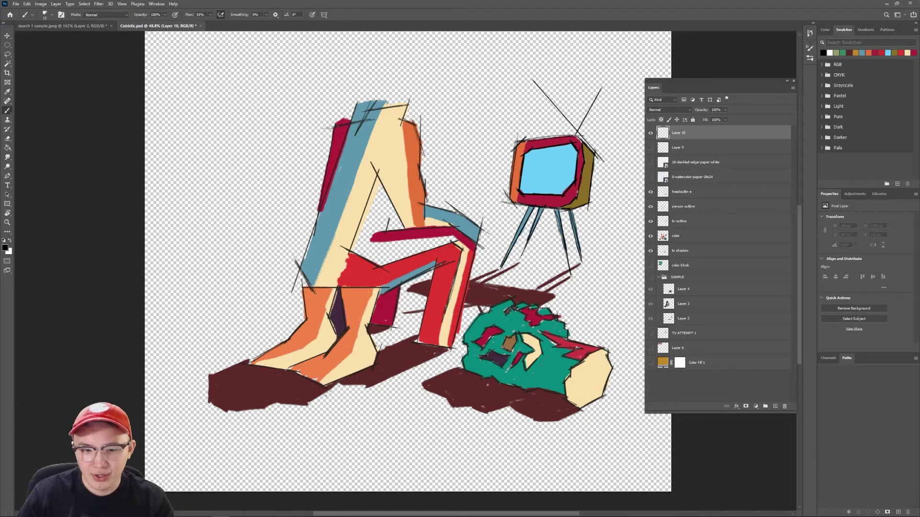
scroll(512, 415, "up", 2)
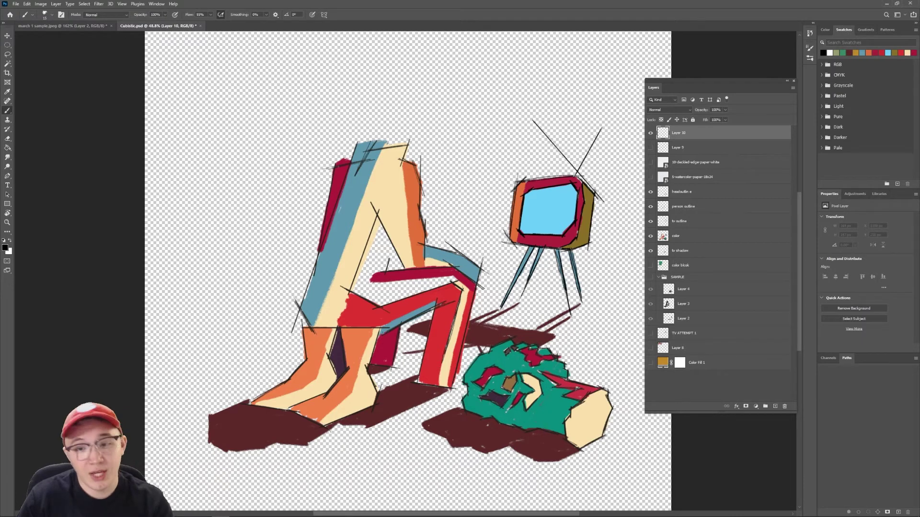
Show the SAMPLE sketch group and move the five figure and TV layers up and left over it
scroll(417, 288, "down", 1)
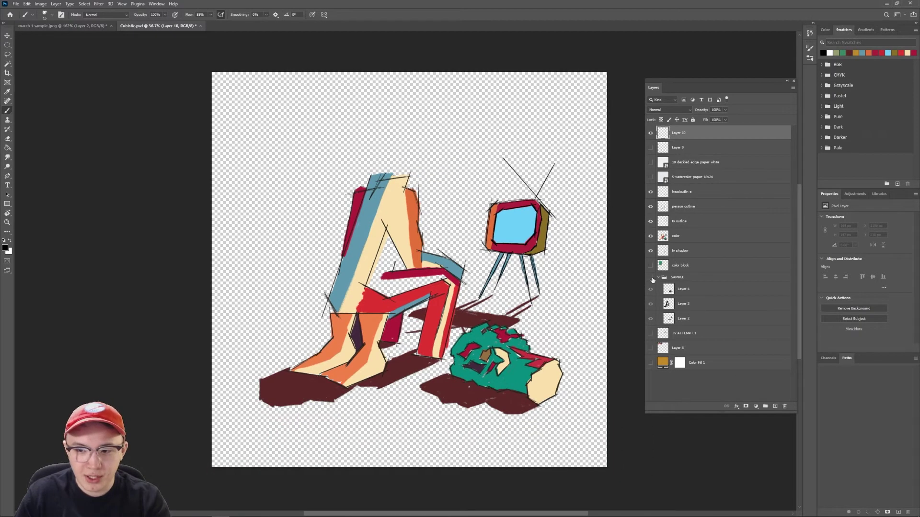
left_click(651, 277)
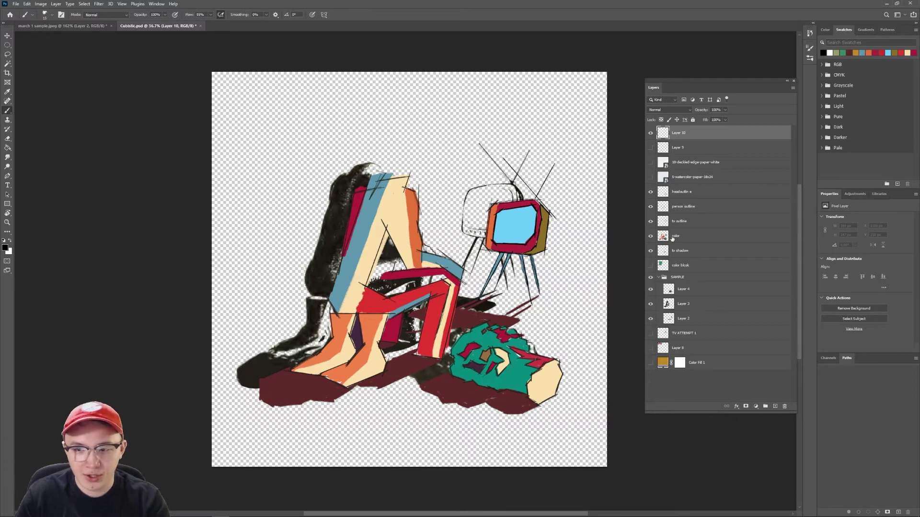
left_click(698, 251)
left_click(706, 192, "shift")
key("v")
left_click_drag(524, 245, 495, 223)
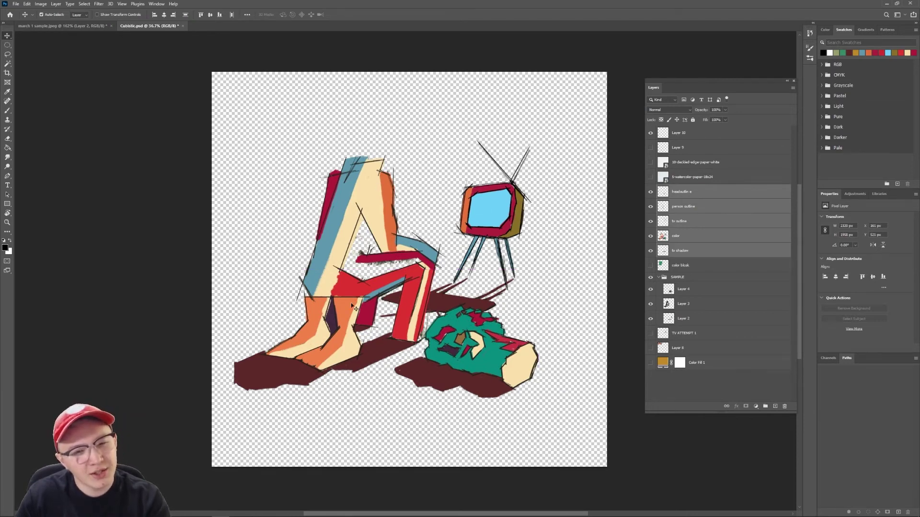
key("ctrl+z")
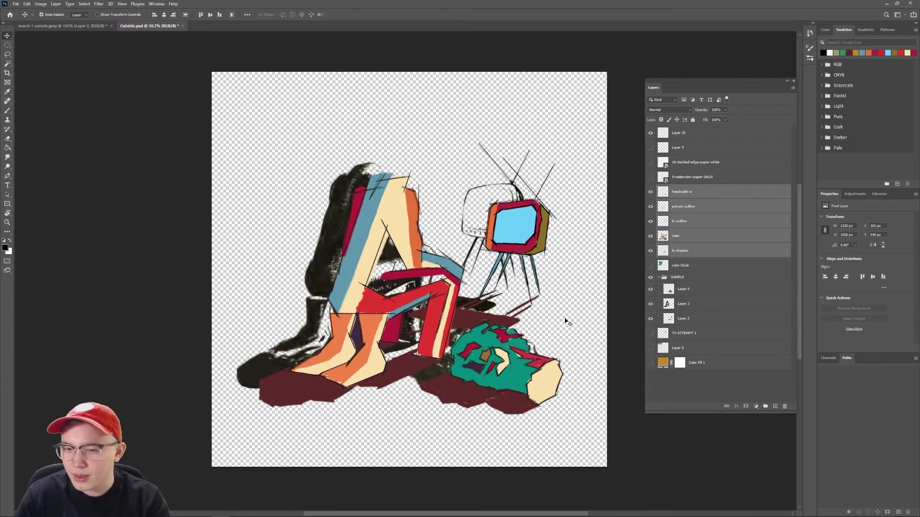
left_click(567, 322)
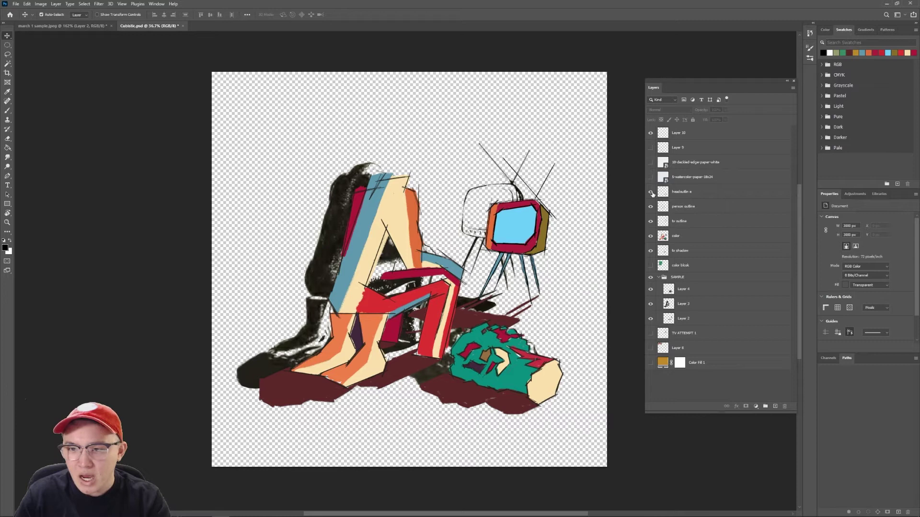
Hide the SAMPLE group and turn on the 'color blok' green block layer
left_click(650, 278)
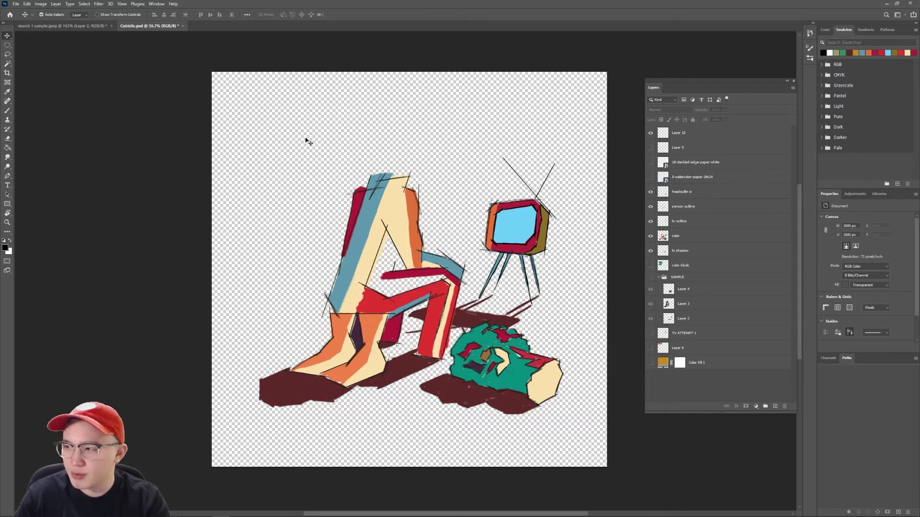
left_click(650, 266)
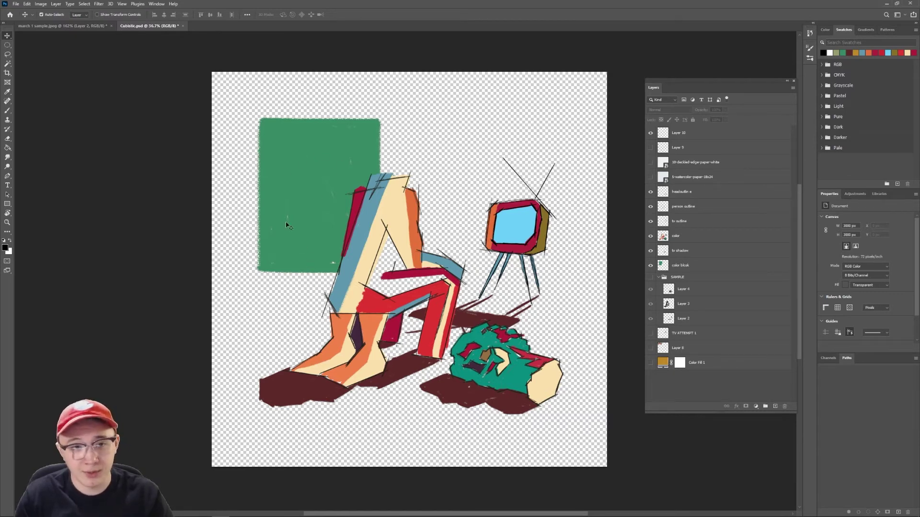
Show Color Fill 1, try green and other hues in its picker, then cancel to keep the ochre
left_click(650, 364)
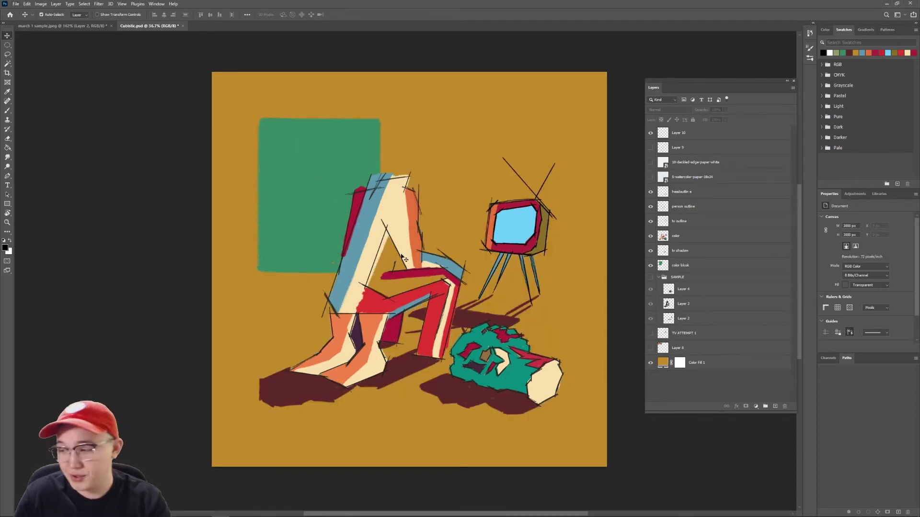
double_click(664, 362)
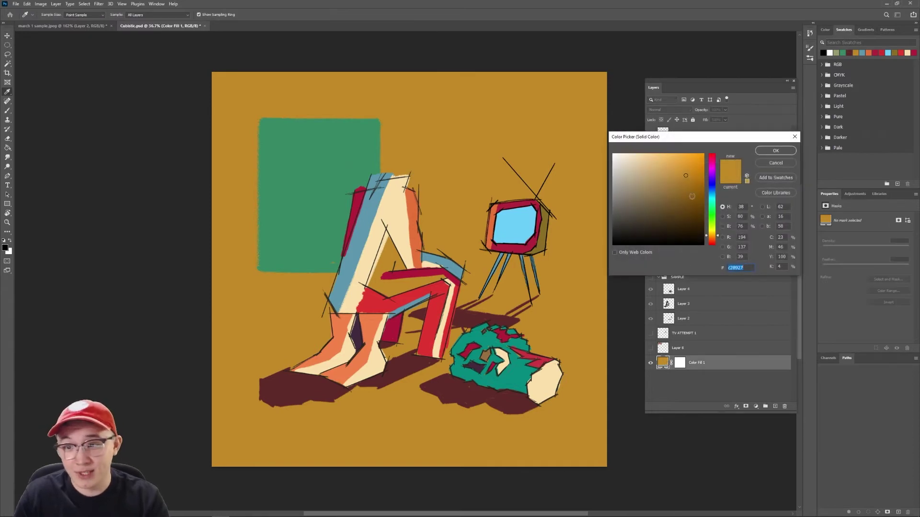
mouse_move(712, 235)
left_mouse_down()
mouse_move(712, 190)
mouse_move(719, 231)
left_mouse_up()
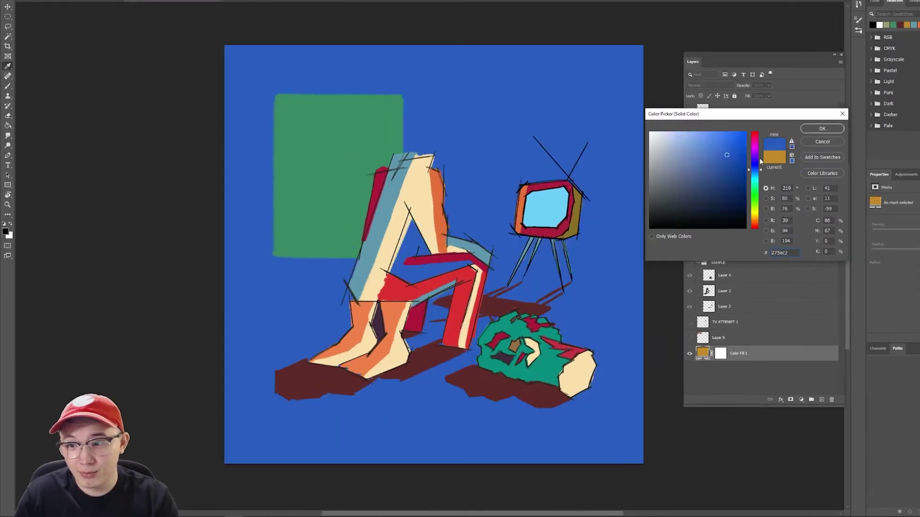
left_click_drag(869, 170, 862, 175)
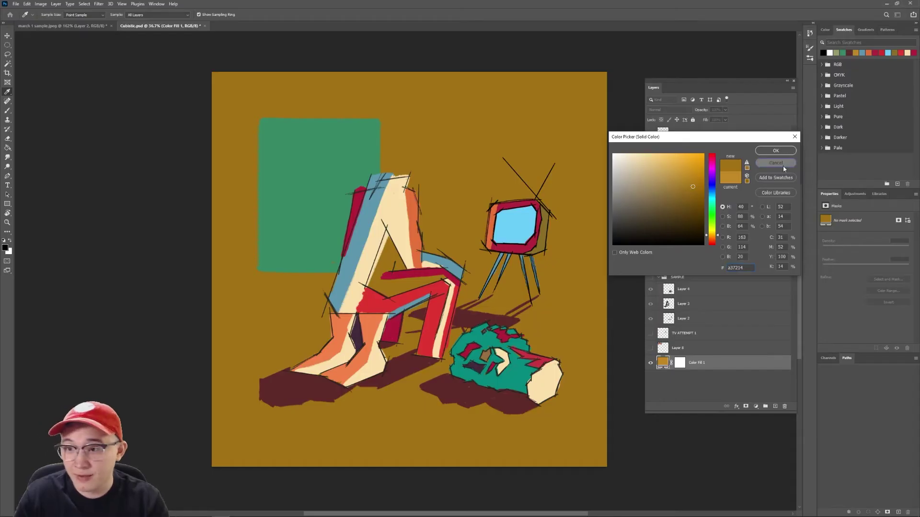
left_click(783, 166)
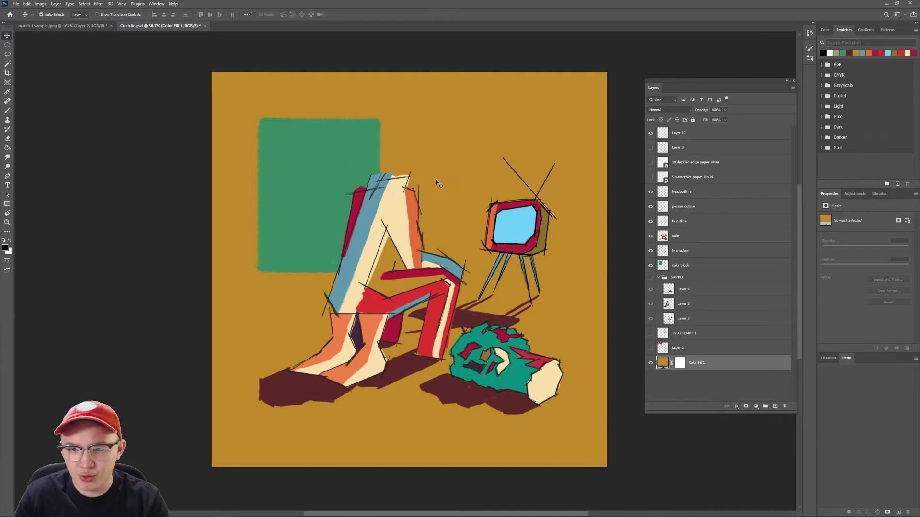
On the green colour block layer, sketch a black box outline with the brush
scroll(334, 171, "up", 3)
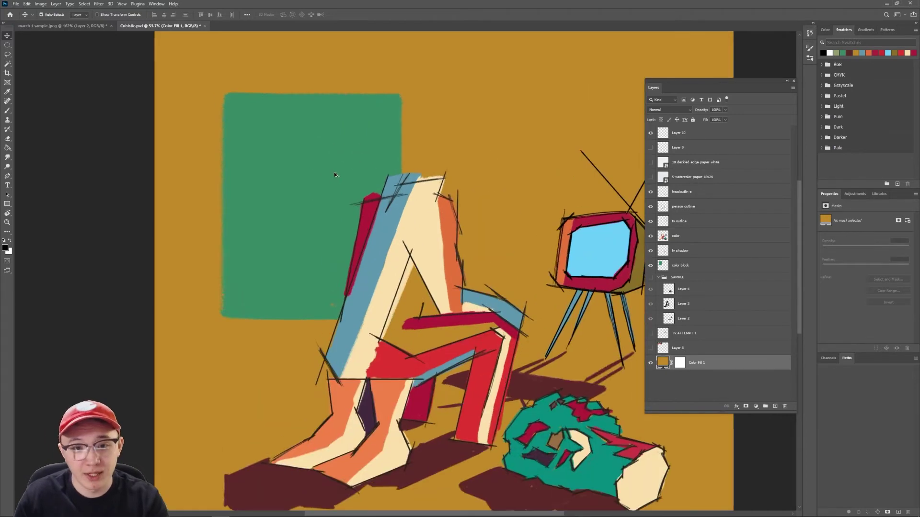
scroll(535, 154, "down", 1)
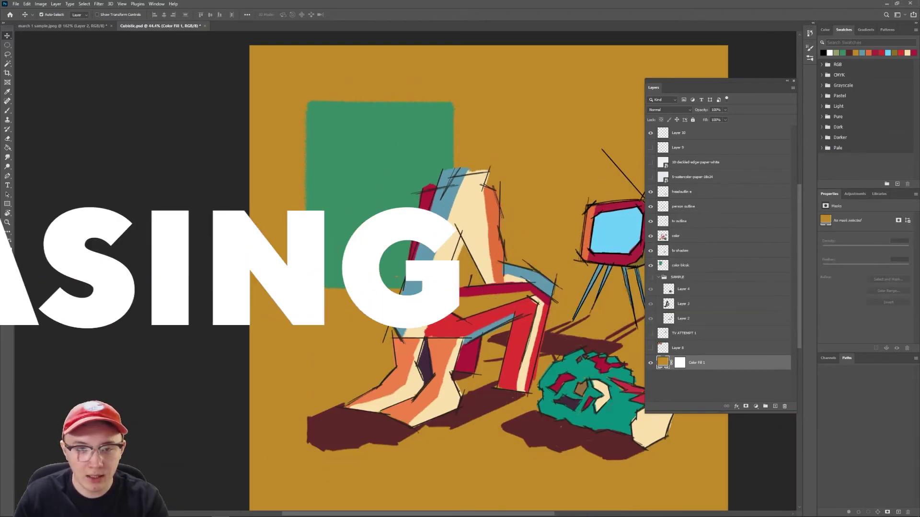
scroll(307, 132, "up", 5)
key("b")
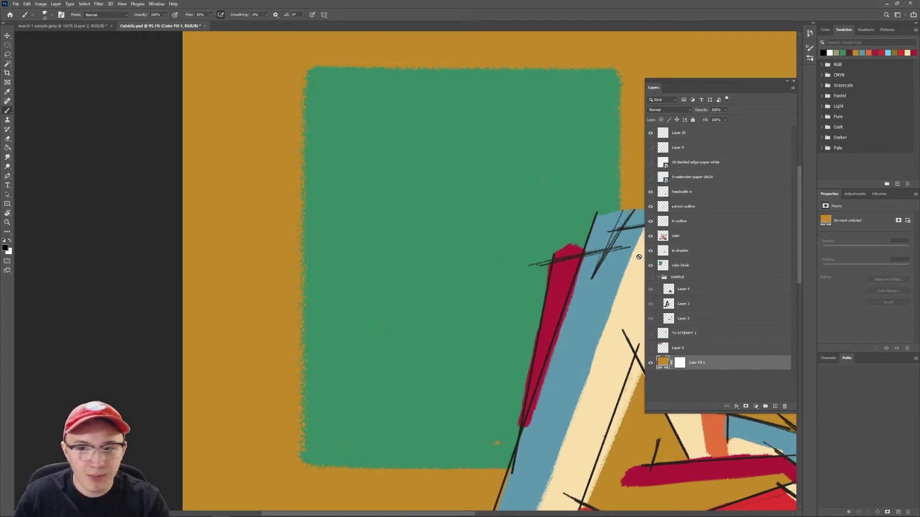
left_click(700, 266)
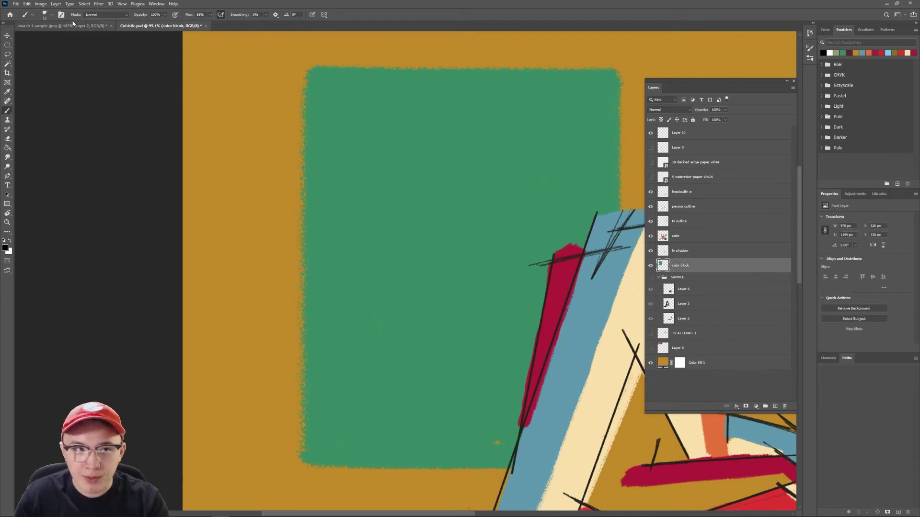
left_click(53, 16)
left_click(223, 82)
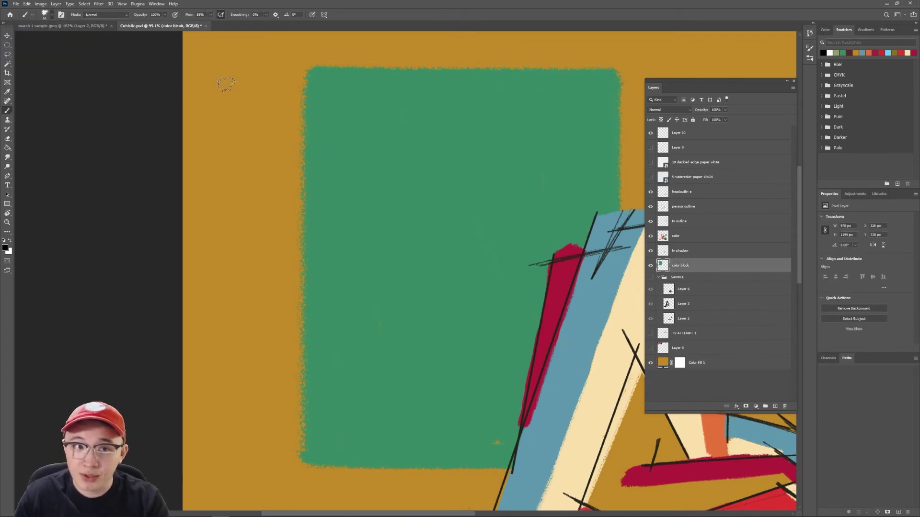
left_click_drag(254, 90, 262, 327)
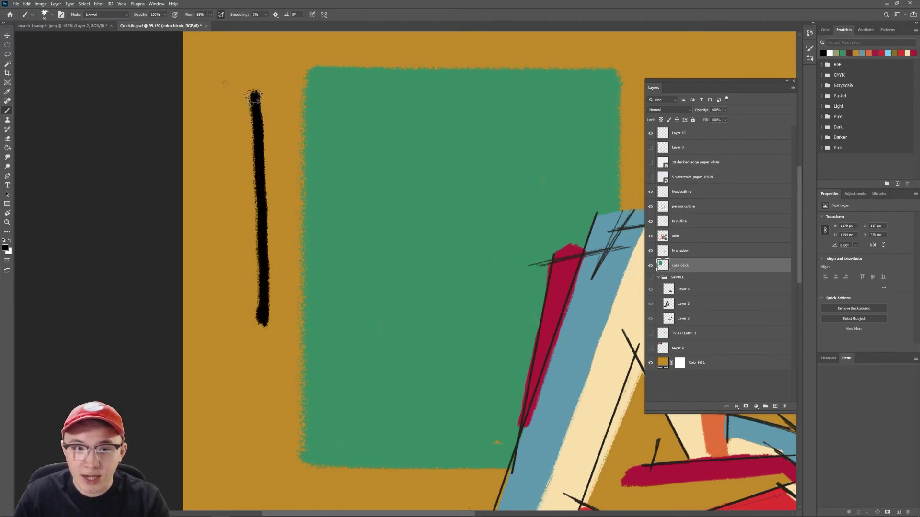
mouse_move(254, 91)
left_mouse_down()
mouse_move(390, 96)
mouse_move(468, 144)
mouse_move(493, 318)
left_mouse_up()
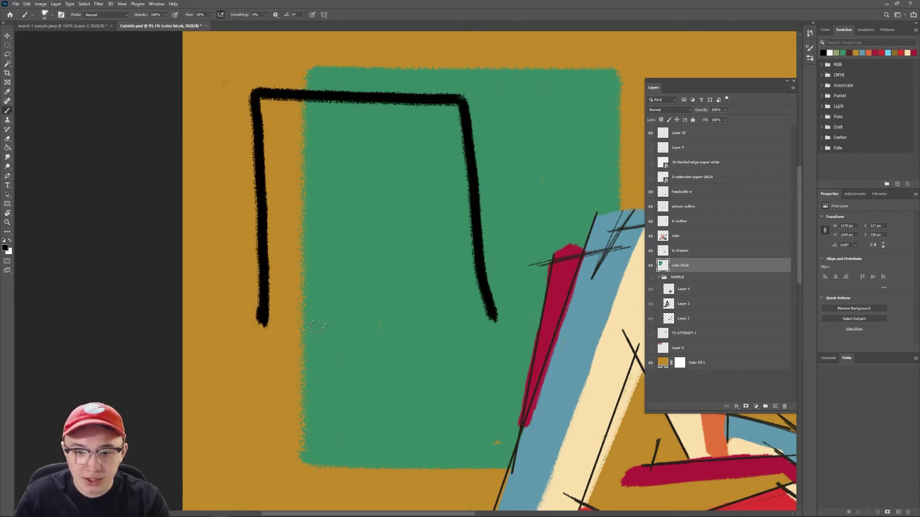
left_click_drag(269, 320, 534, 324)
mouse_move(263, 101)
left_mouse_down()
mouse_move(376, 141)
mouse_move(383, 179)
mouse_move(354, 185)
left_mouse_up()
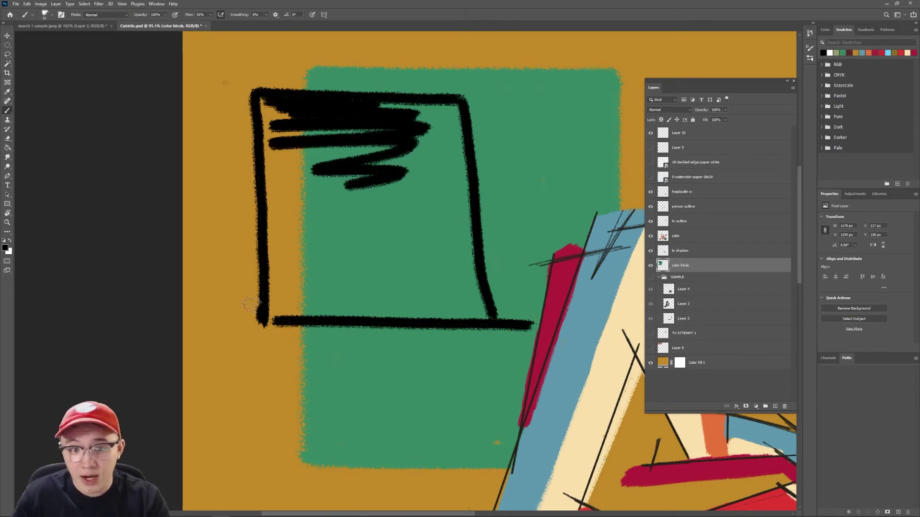
left_click_drag(267, 311, 292, 320)
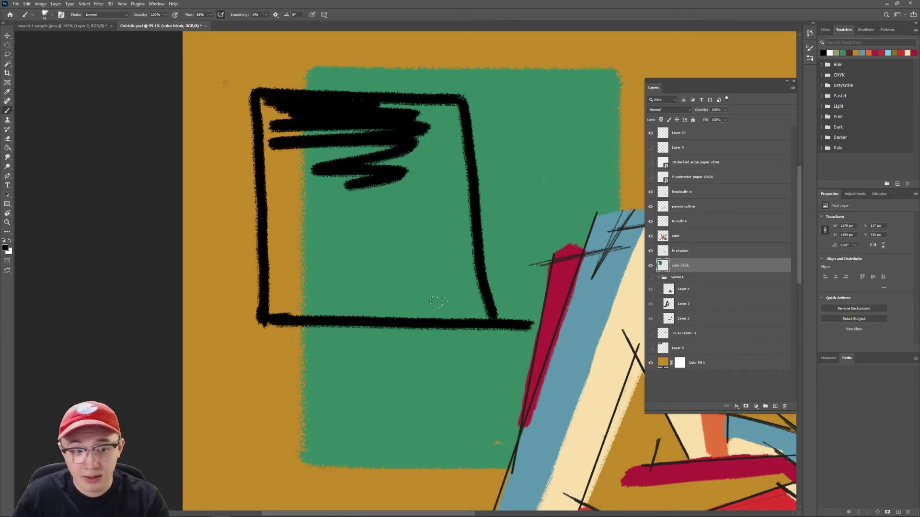
Fill the box with black, then undo the fill and the sketch strokes and return to the Brush tool
left_click(8, 148)
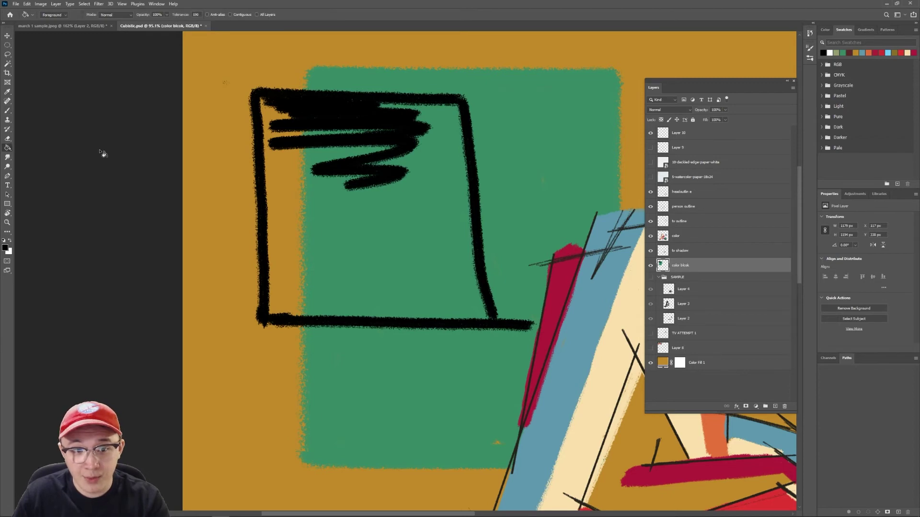
left_click(370, 264)
key("ctrl+z")
key("ctrl+z")
key("ctrl+z")
key("ctrl+z")
key("ctrl+z")
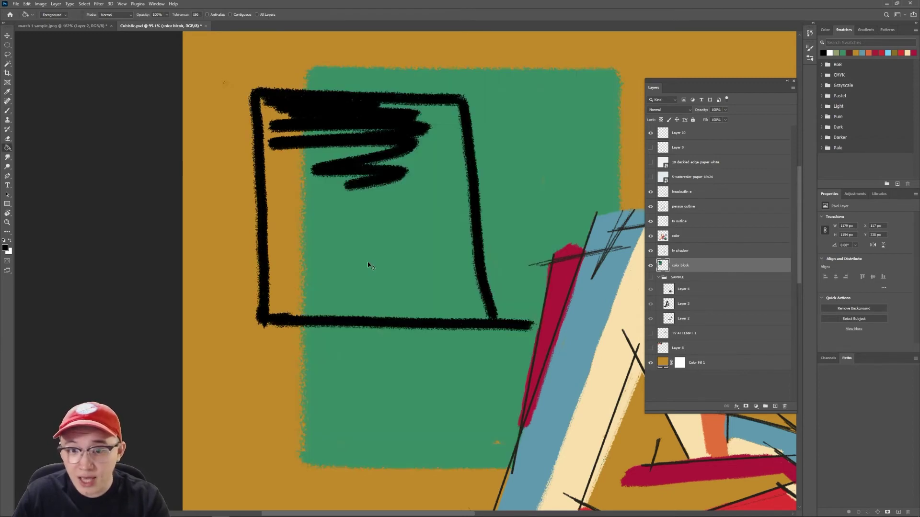
key("ctrl+z")
key("ctrl+z")
key("ctrl+z")
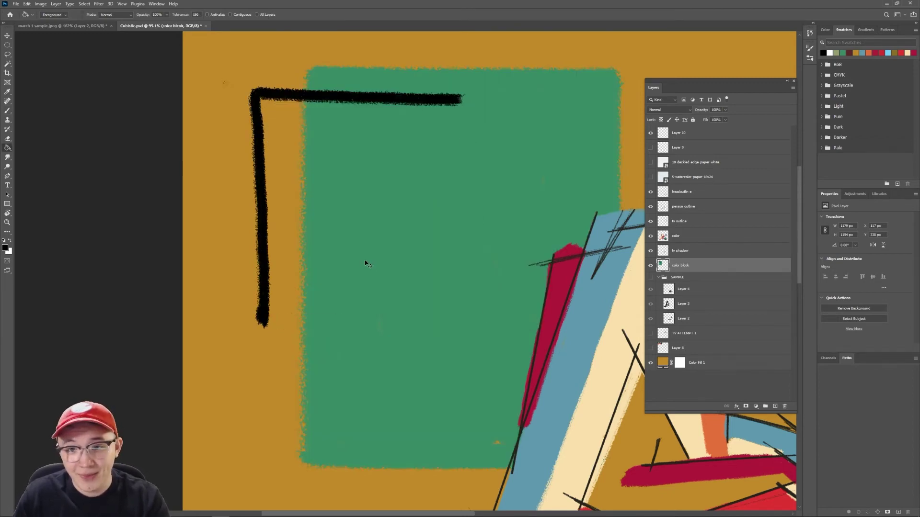
key("b")
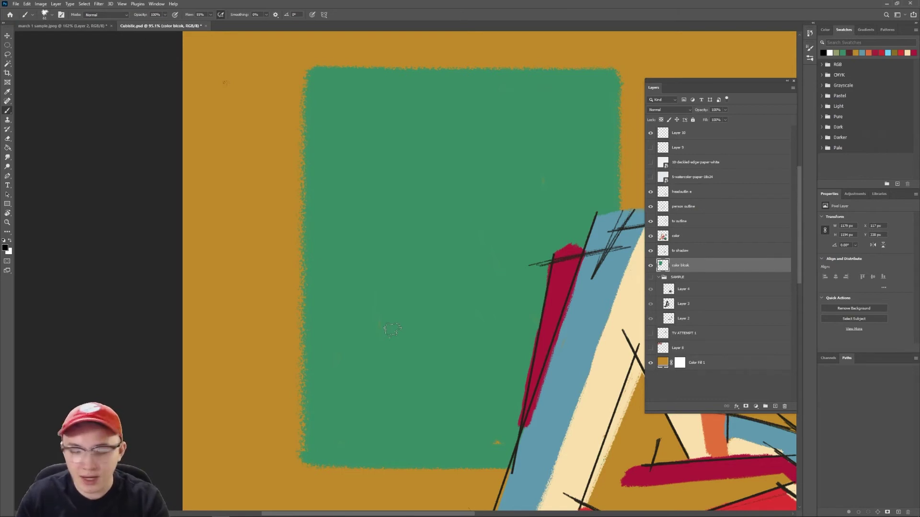
Scroll the view while locating the 10-deckled-edge-paper-white texture layer
scroll(445, 417, "up", 5)
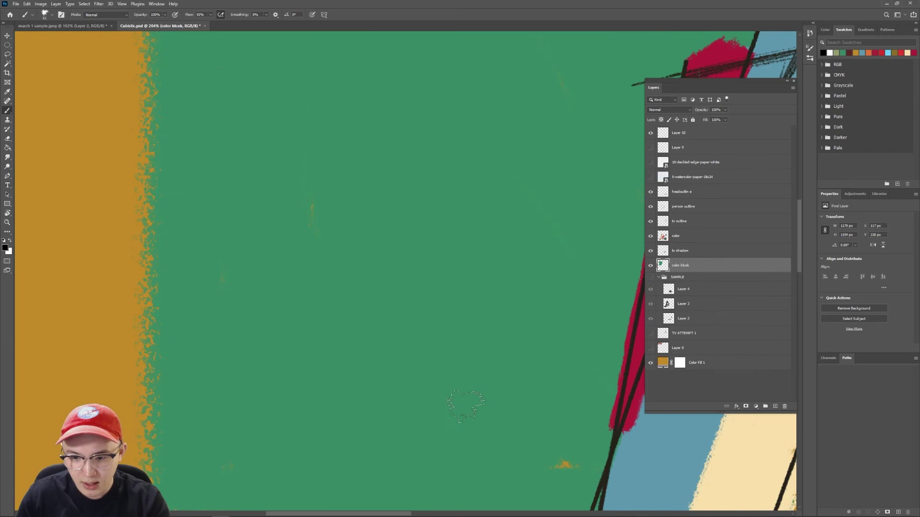
scroll(464, 405, "up", 4)
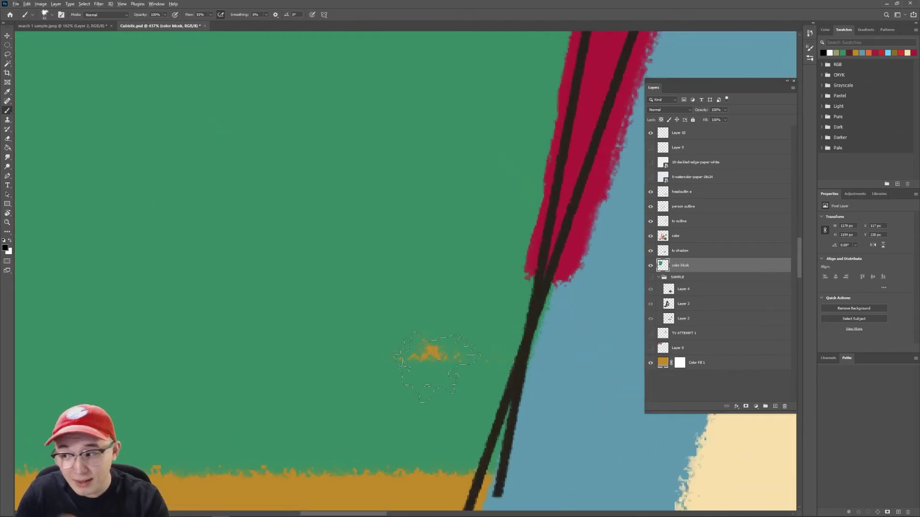
scroll(394, 290, "down", 3)
scroll(394, 290, "down", 4)
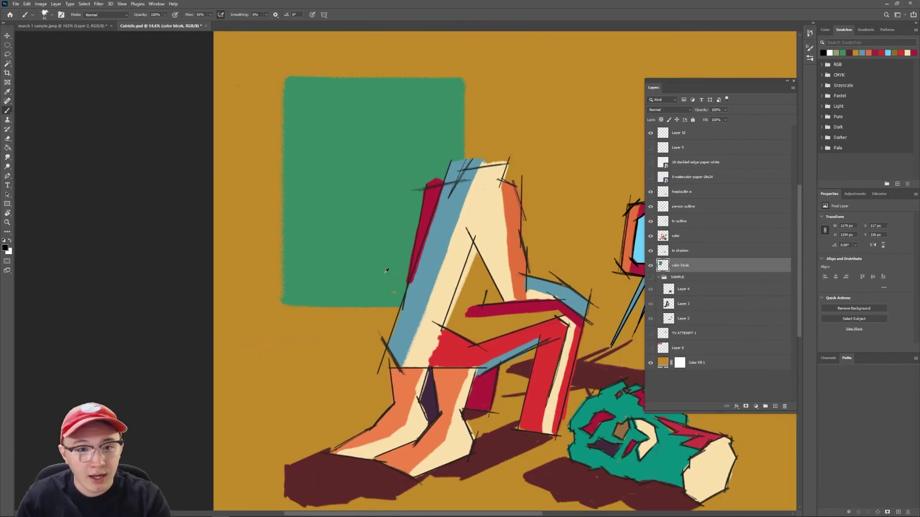
scroll(408, 167, "up", 6)
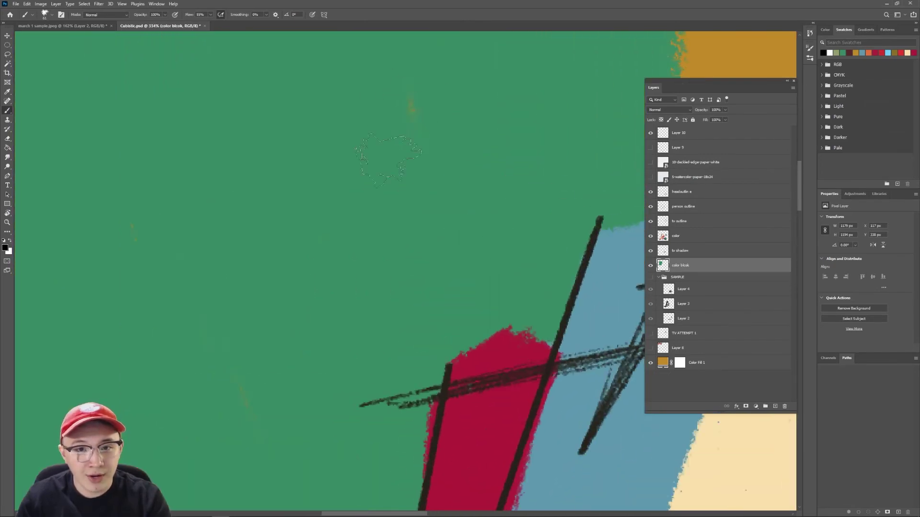
scroll(388, 161, "down", 6)
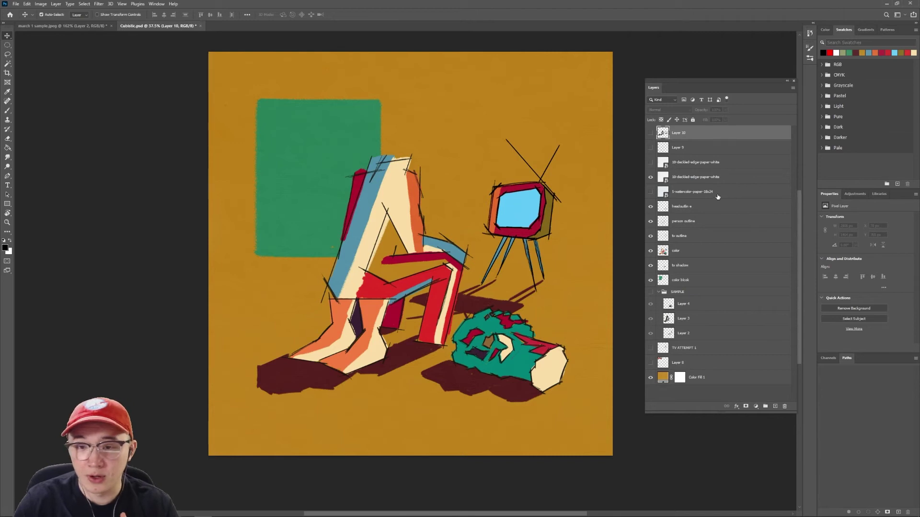
Toggle the deckled paper texture off and on twice to compare the artwork with and without it
left_click(651, 177)
left_click(651, 178)
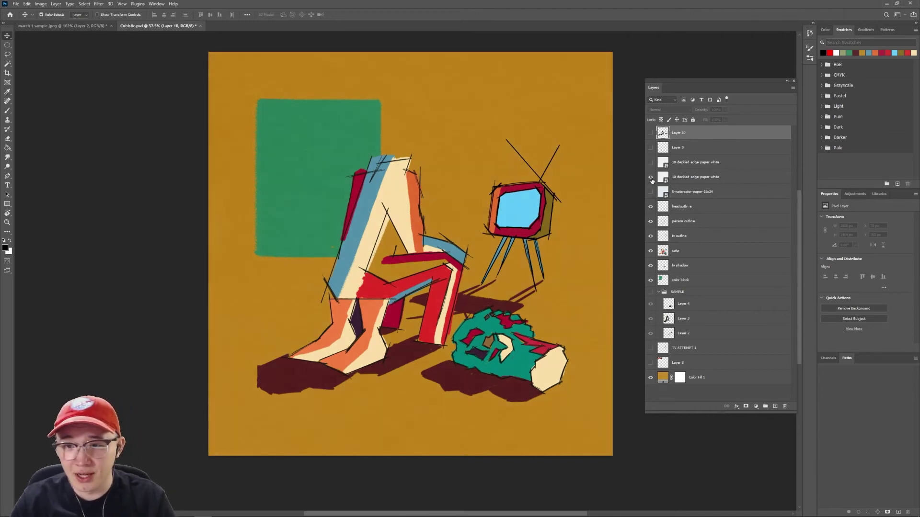
left_click(650, 178)
left_click(651, 177)
Select the 10-deckled-edge-paper-white layer and show its white torn-edged paper over the artwork
left_click(673, 178)
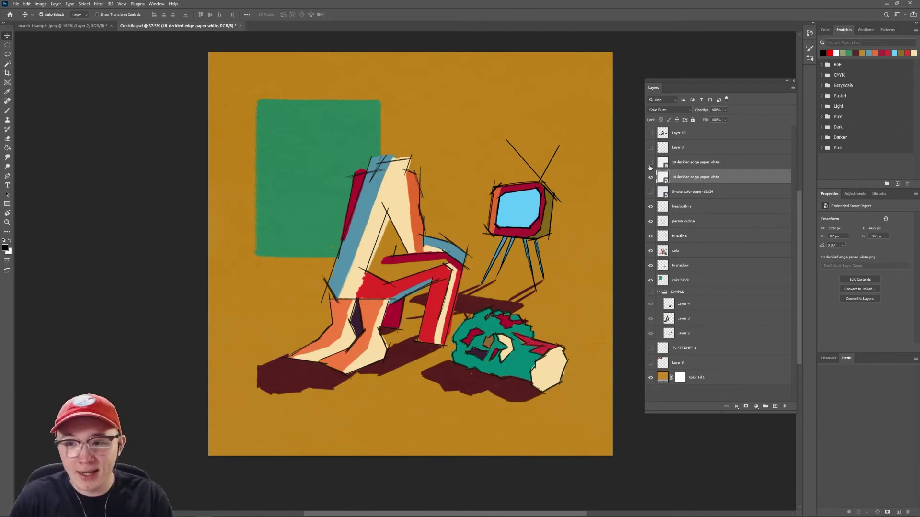
scroll(290, 136, "up", 5)
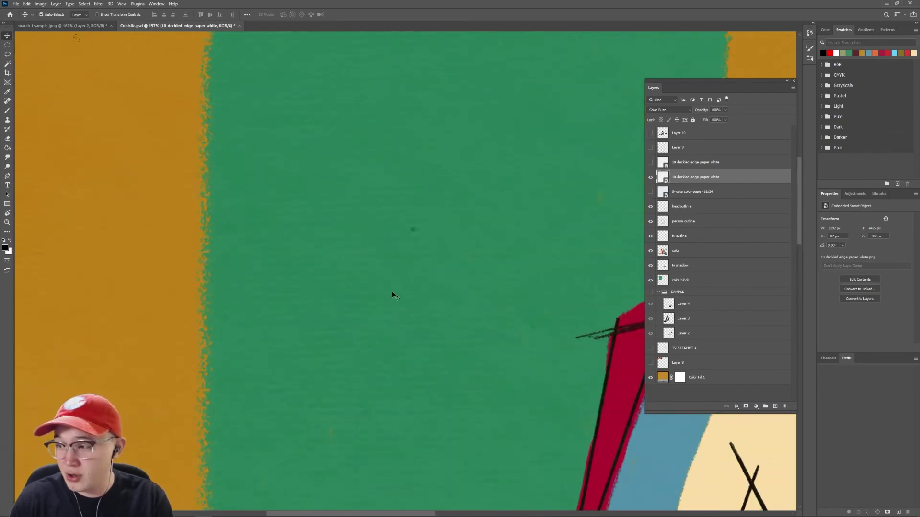
scroll(393, 290, "down", 4)
scroll(393, 290, "down", 3)
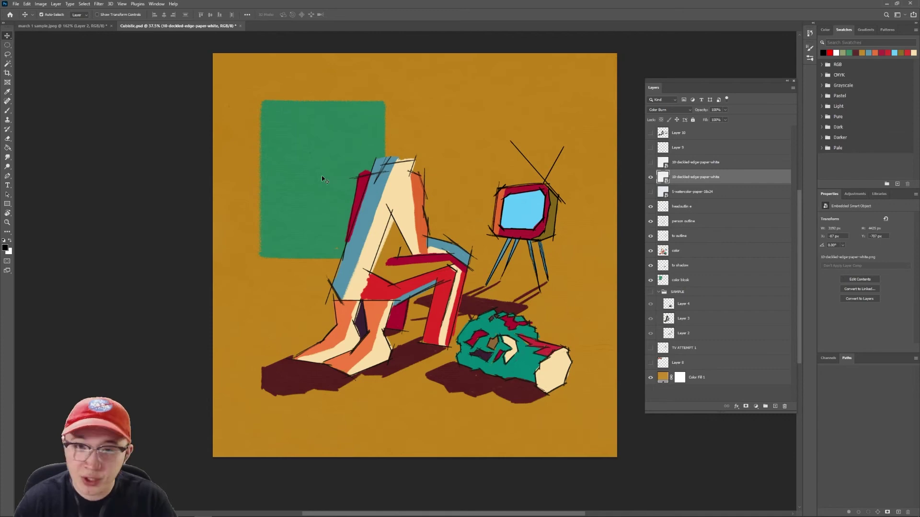
scroll(322, 180, "up", 5)
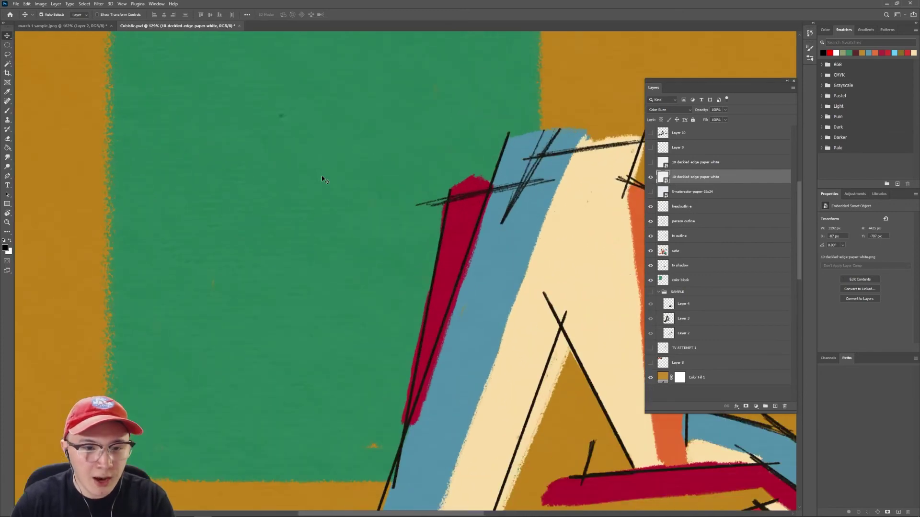
scroll(293, 119, "down", 5)
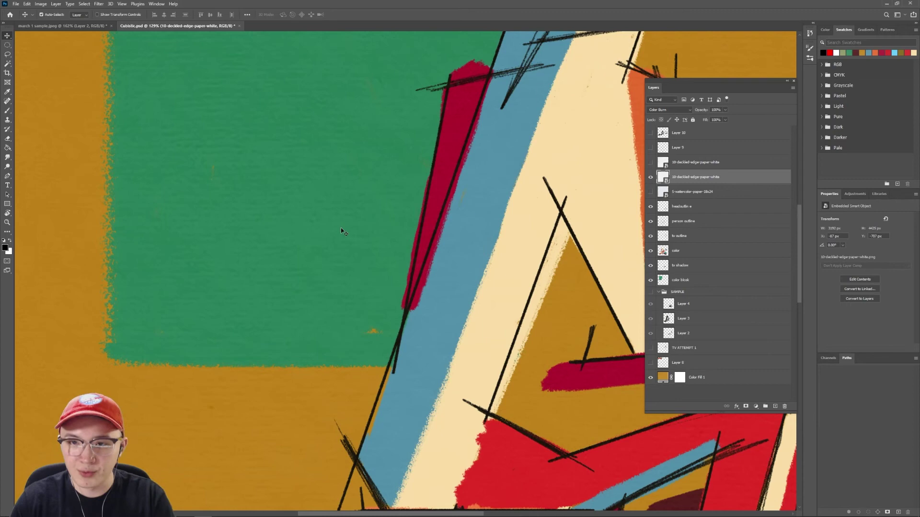
scroll(341, 228, "down", 3)
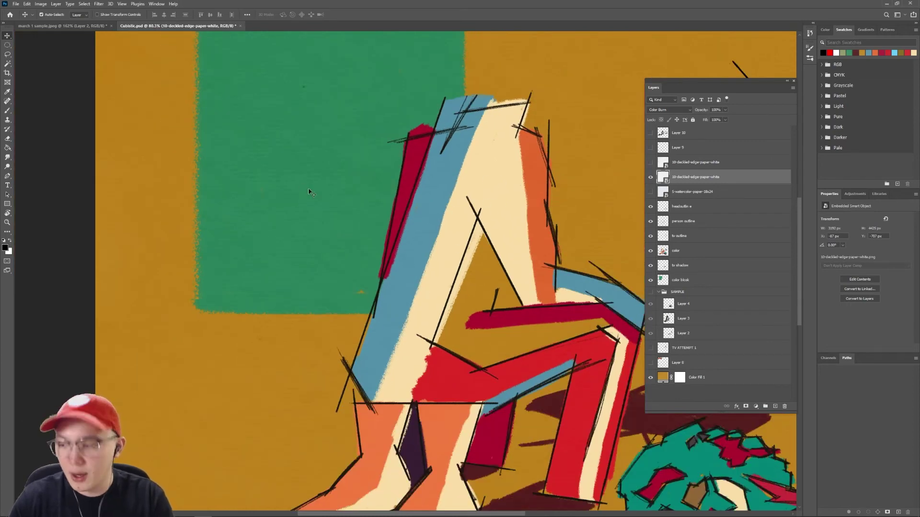
scroll(337, 185, "down", 3)
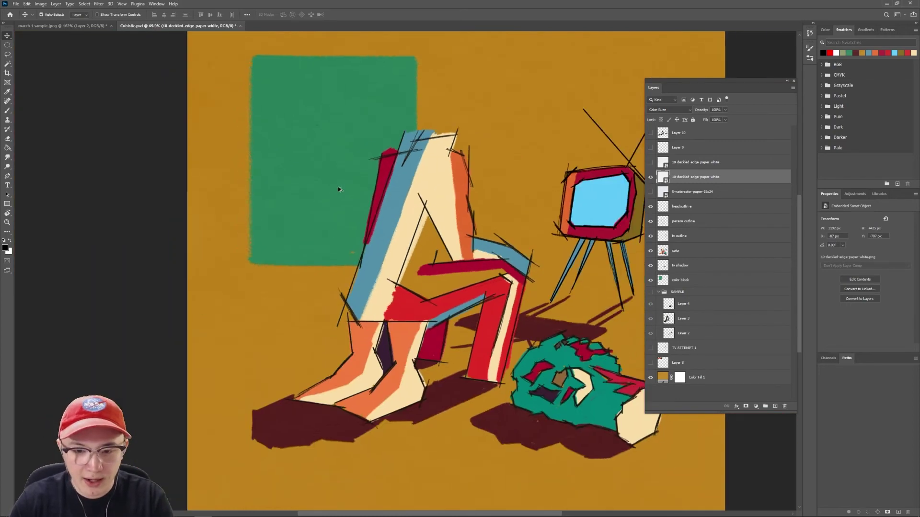
scroll(337, 186, "down", 1)
scroll(339, 191, "right", 1)
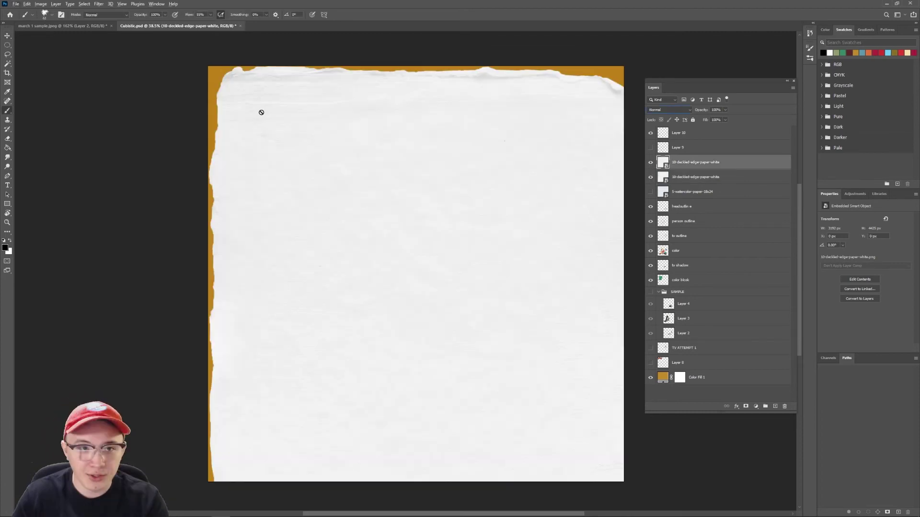
Cancel the rasterize prompt, switch to the Move tool, and inspect the paper's torn edge at 100%
left_click(305, 116)
left_click(481, 194)
key("v")
key("ctrl+1")
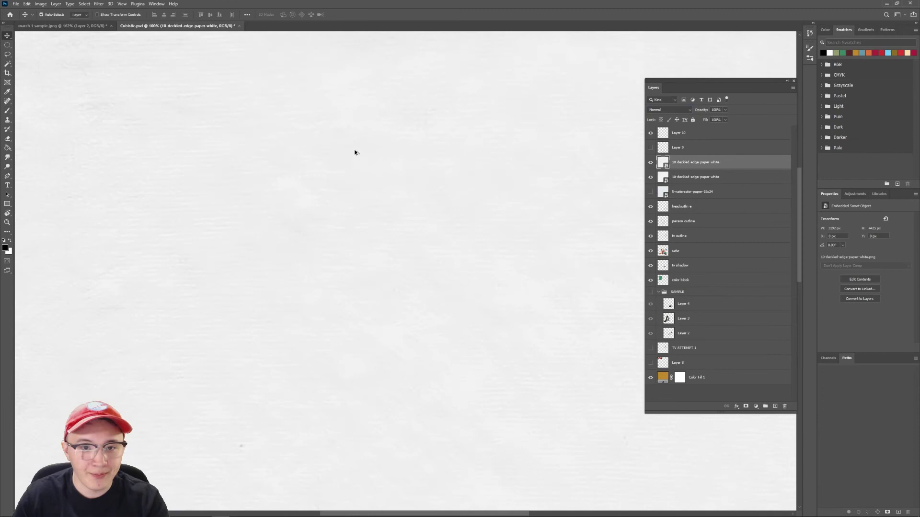
left_click_drag(355, 150, 461, 253)
scroll(282, 150, "up", 1)
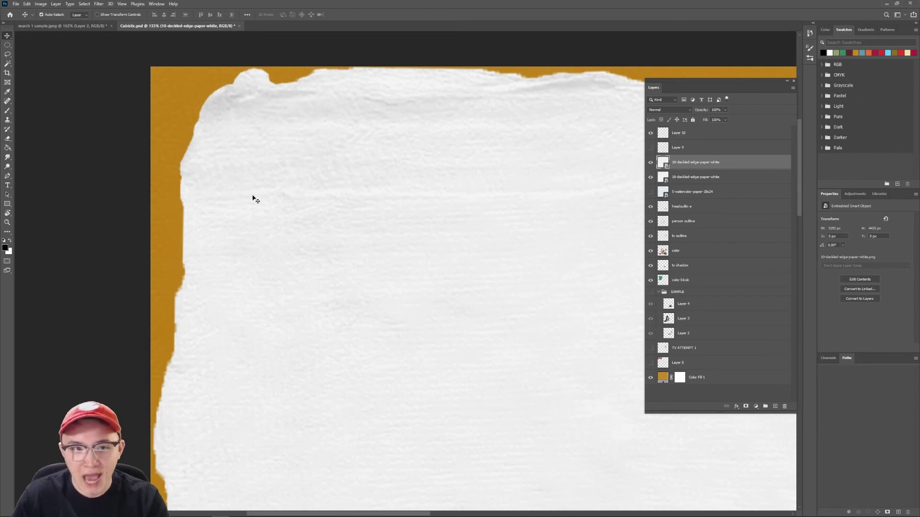
scroll(475, 232, "down", 3)
Hide the white deckled paper layer, select the Color Burn paper layer, and recenter the artwork
left_click(651, 162)
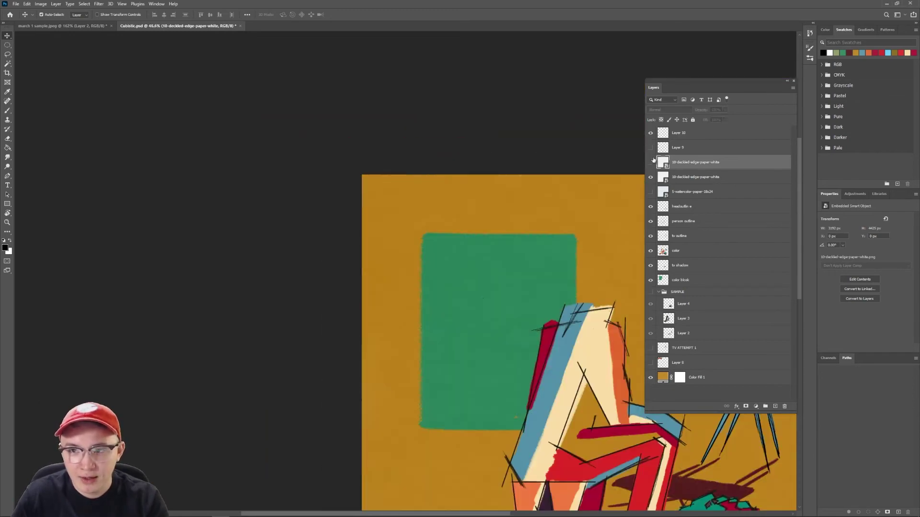
left_click(684, 176)
mouse_move(563, 247)
left_mouse_down()
mouse_move(418, 167)
mouse_move(332, 52)
mouse_move(334, 97)
left_mouse_up()
left_click(687, 110)
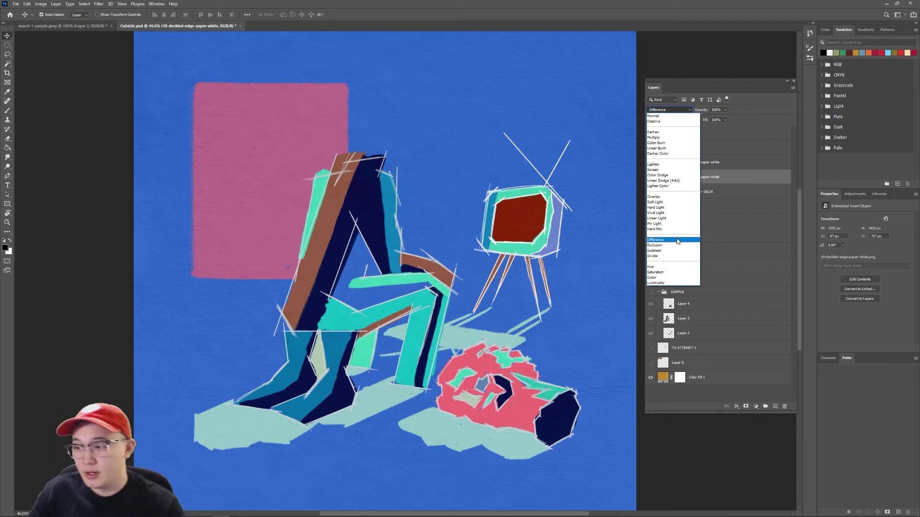
left_click(678, 241)
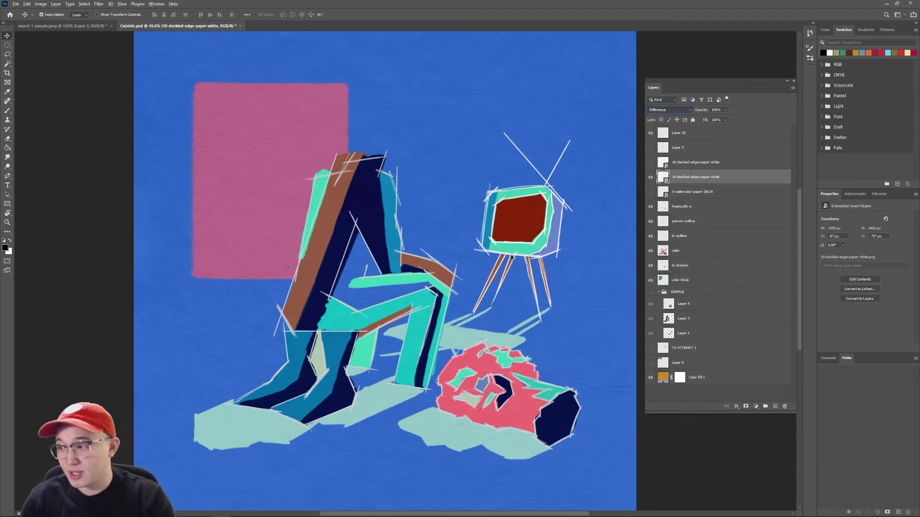
scroll(571, 297, "down", 1)
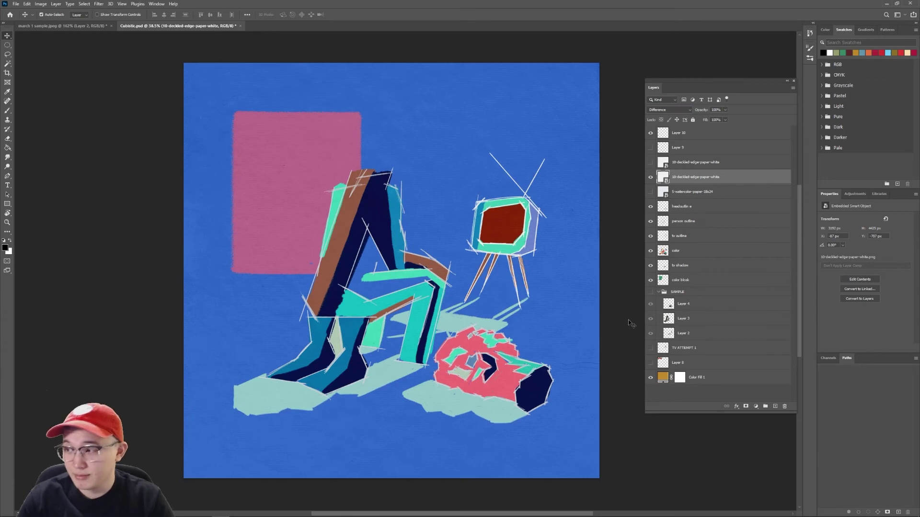
left_click(685, 110)
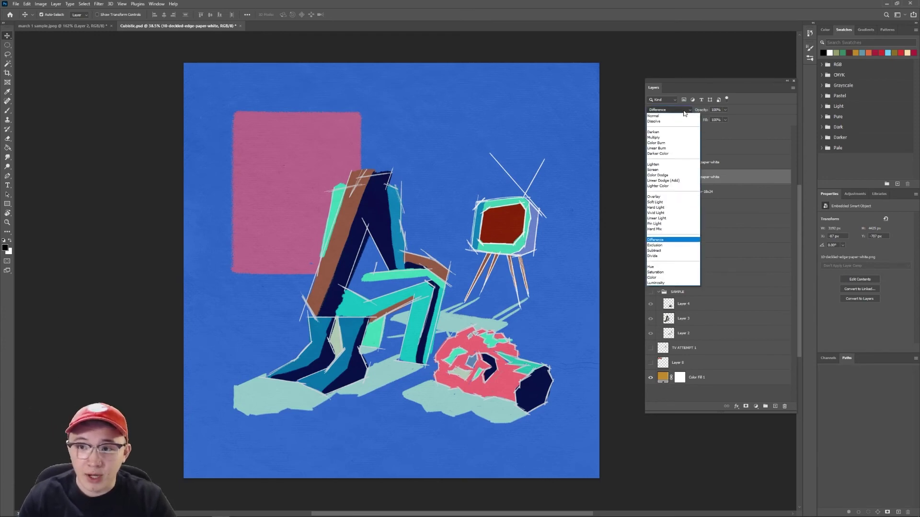
key("Escape")
left_click(617, 157)
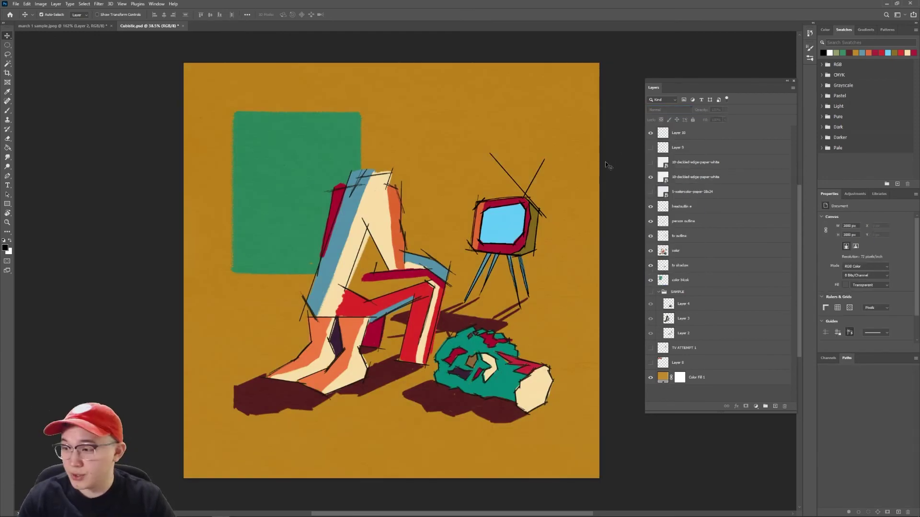